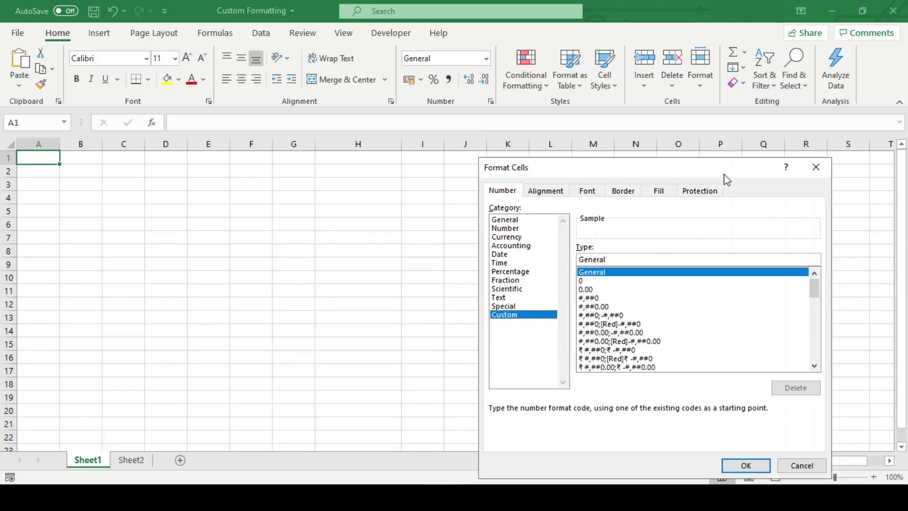
Examine the custom number format codes available for A1, including the rupee and plain accounting codes with and without decimals.
mouse_move(593, 238)
mouse_down()
mouse_move(593, 264)
mouse_move(589, 236)
mouse_up()
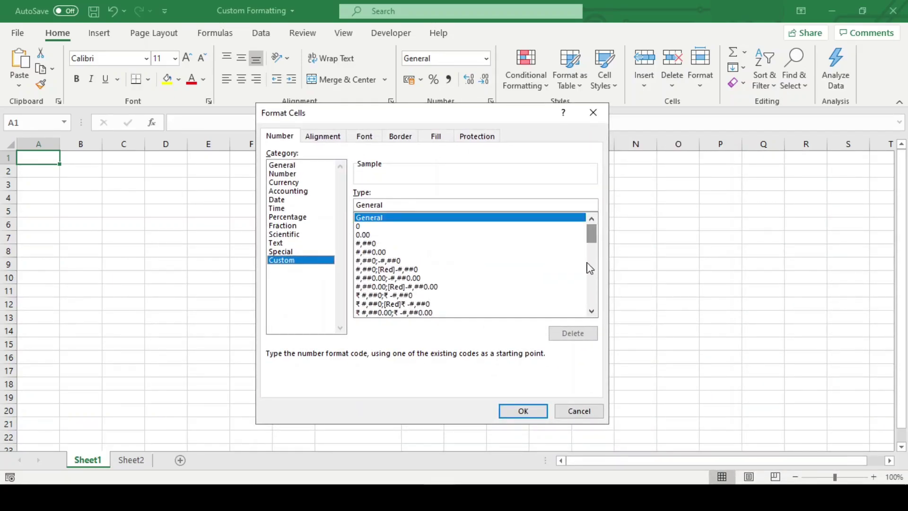
click(592, 311)
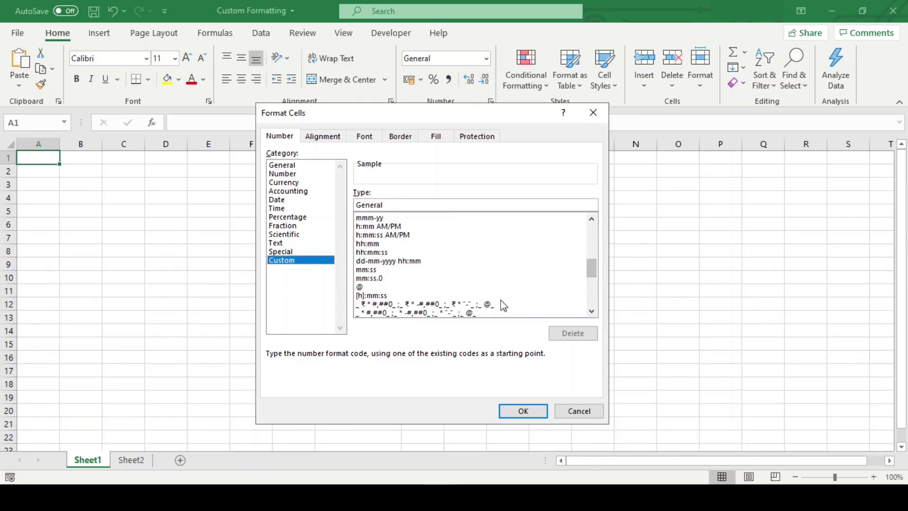
click(455, 304)
click(391, 205)
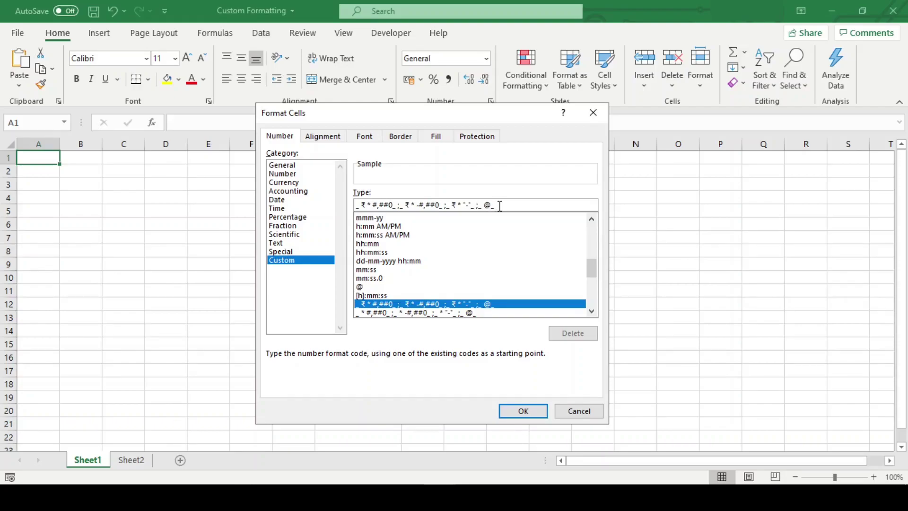
click(444, 313)
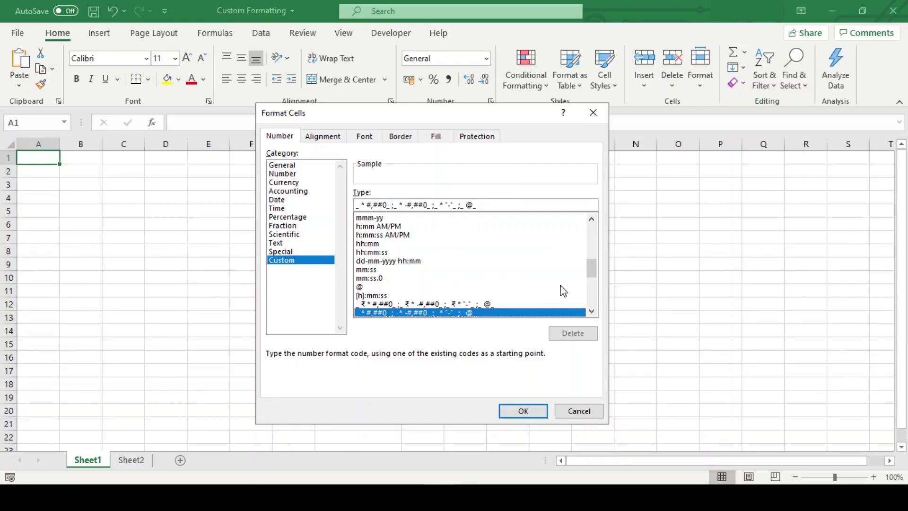
click(591, 312)
click(592, 311)
click(591, 311)
click(591, 311)
click(478, 287)
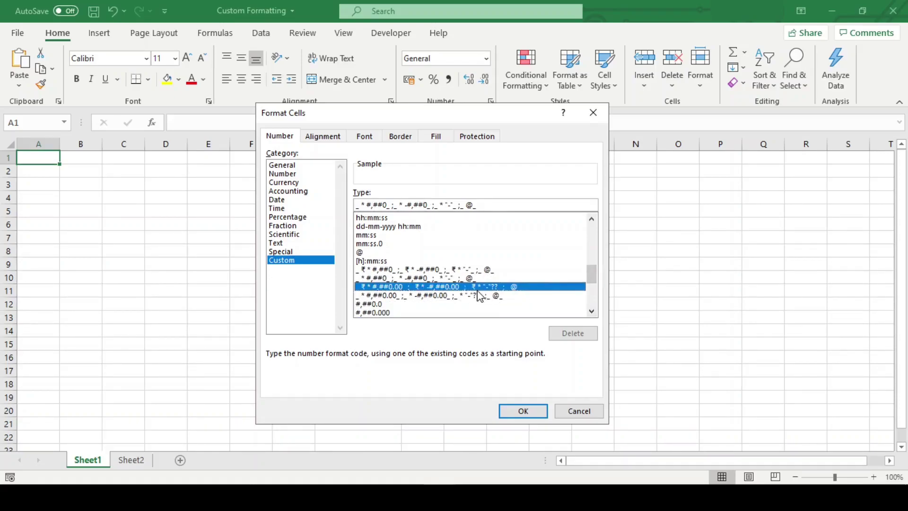
click(465, 296)
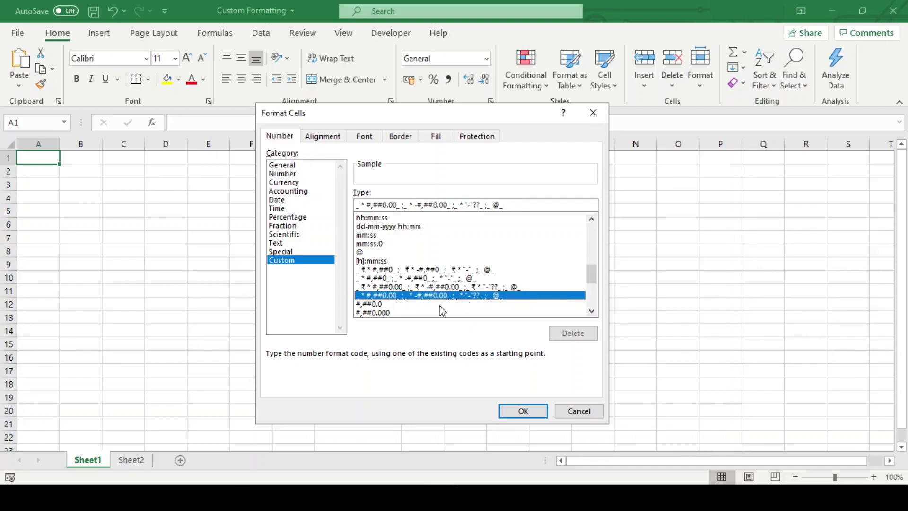
click(383, 270)
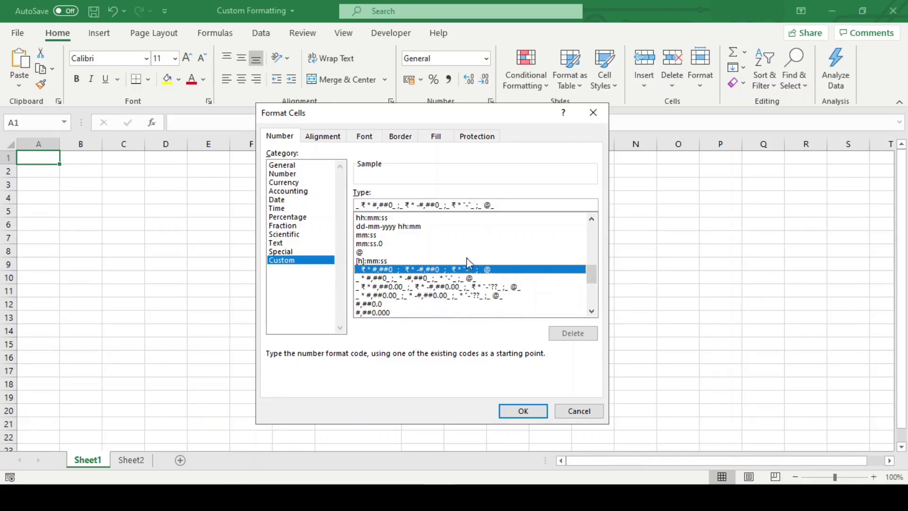
drag(591, 279, 592, 268)
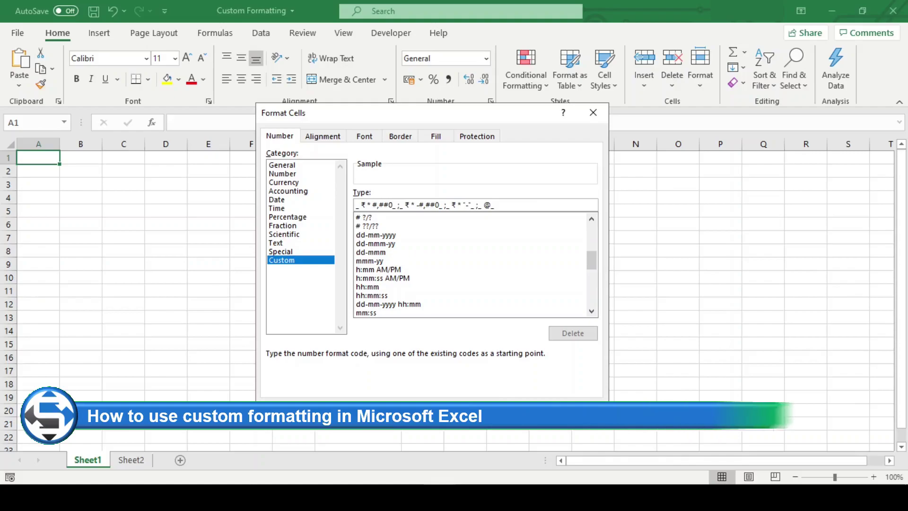
click(533, 411)
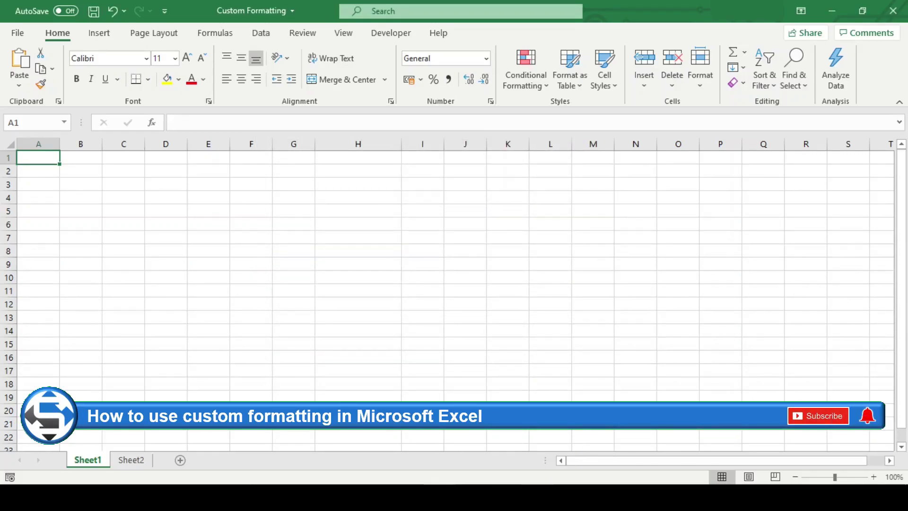
Enter the date 22-01-2021 in cell H4 and check which number format the cell takes.
click(343, 197)
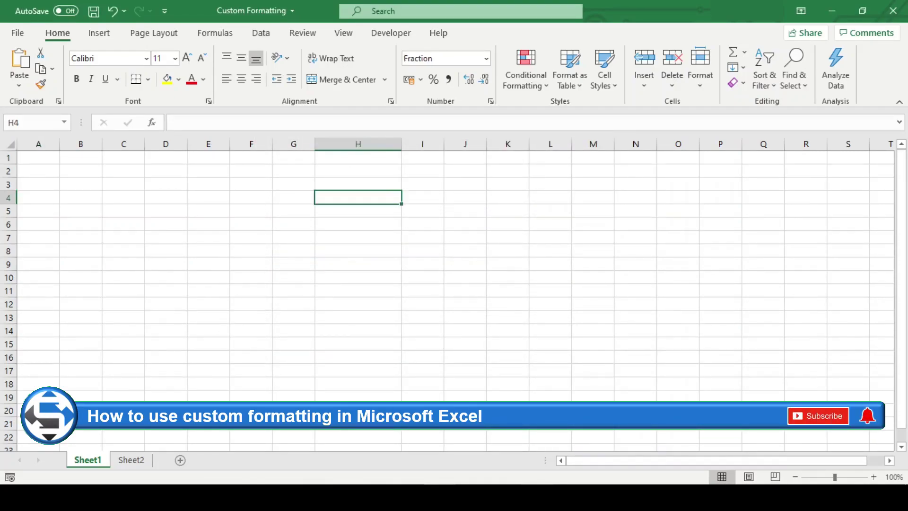
text(22-01-2021)
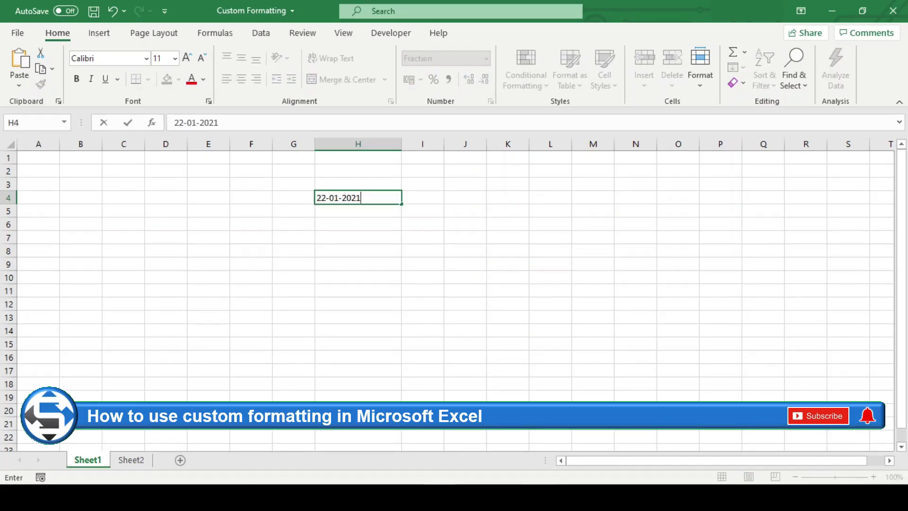
key(Return)
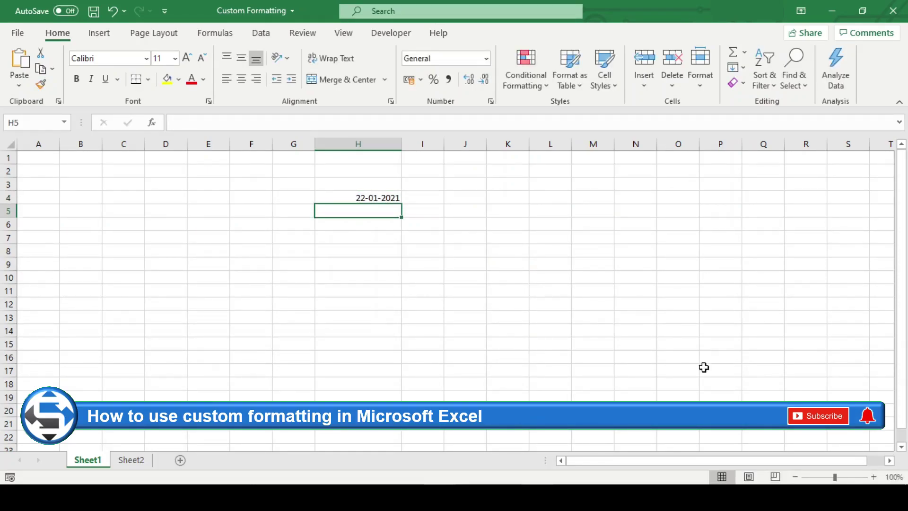
click(345, 198)
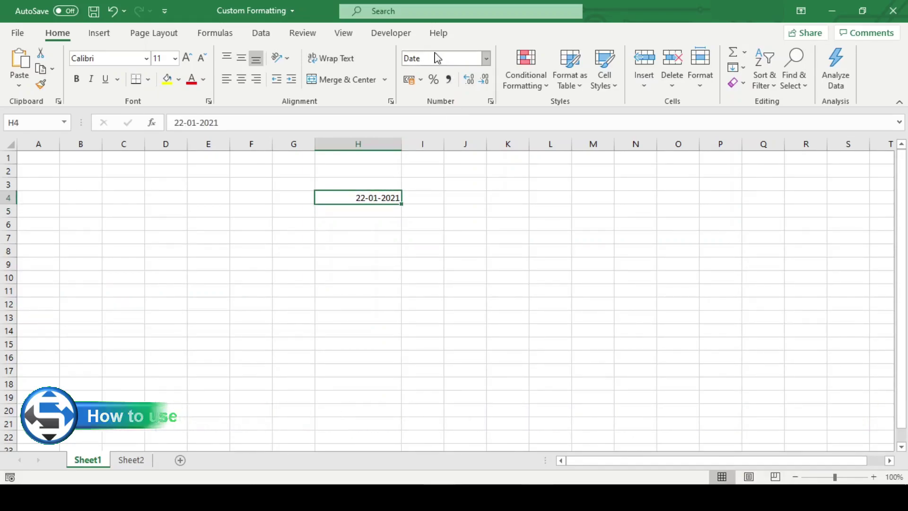
Enter 10% in cell H5 and check which number format the cell takes.
click(373, 214)
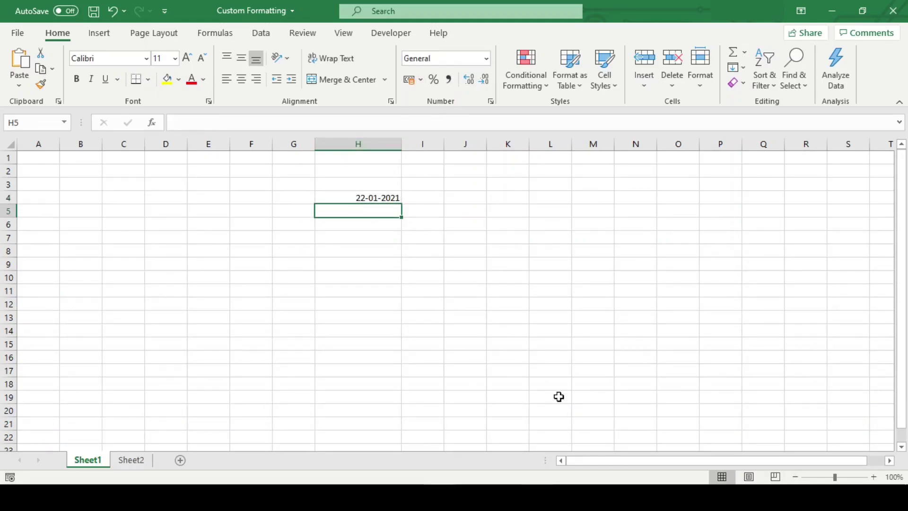
text(10%)
key(Return)
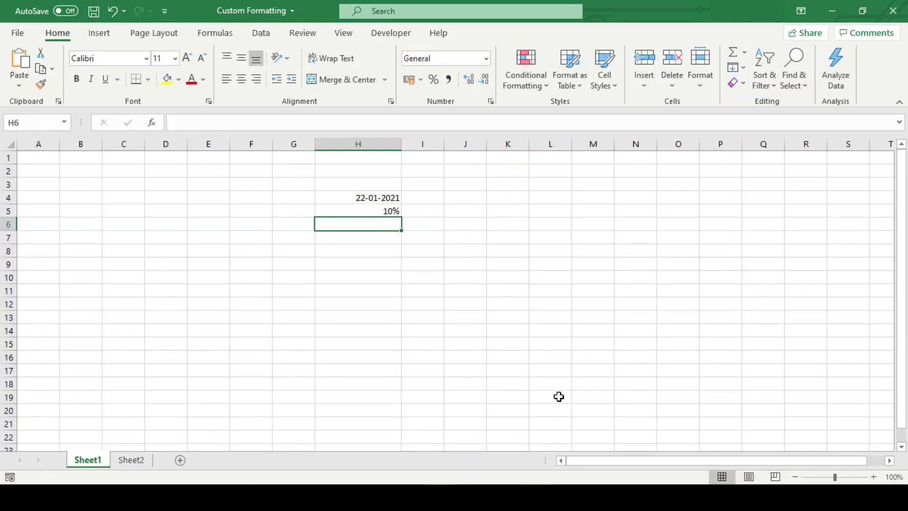
click(382, 209)
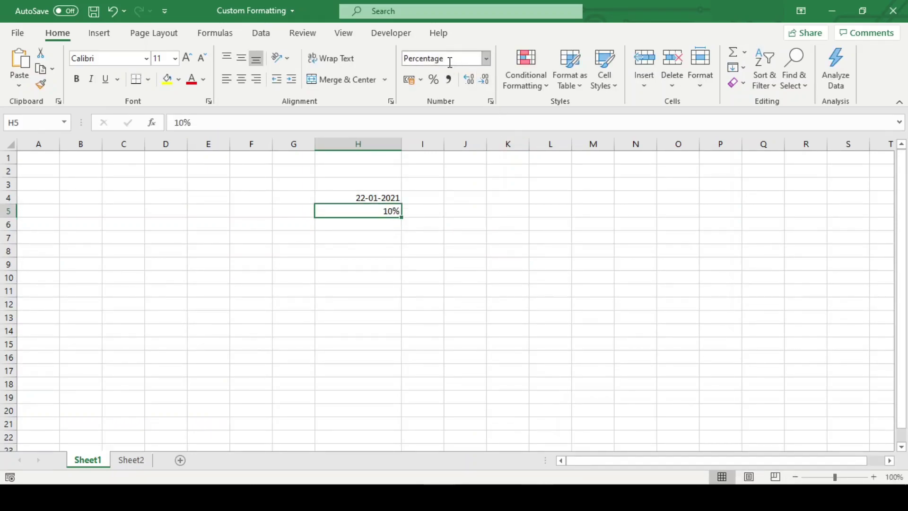
click(371, 223)
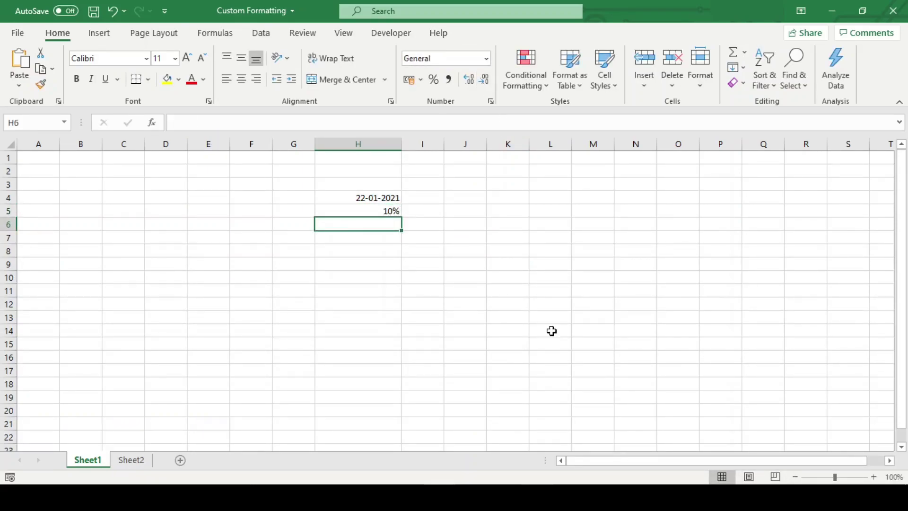
text(1111111111)
key(Return)
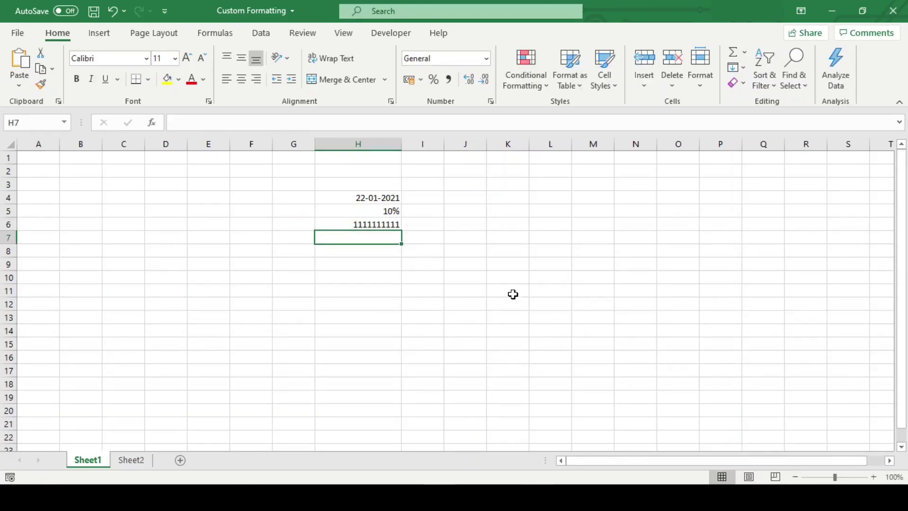
Check the number format of H6 and look through the built-in number formats offered for it.
click(337, 221)
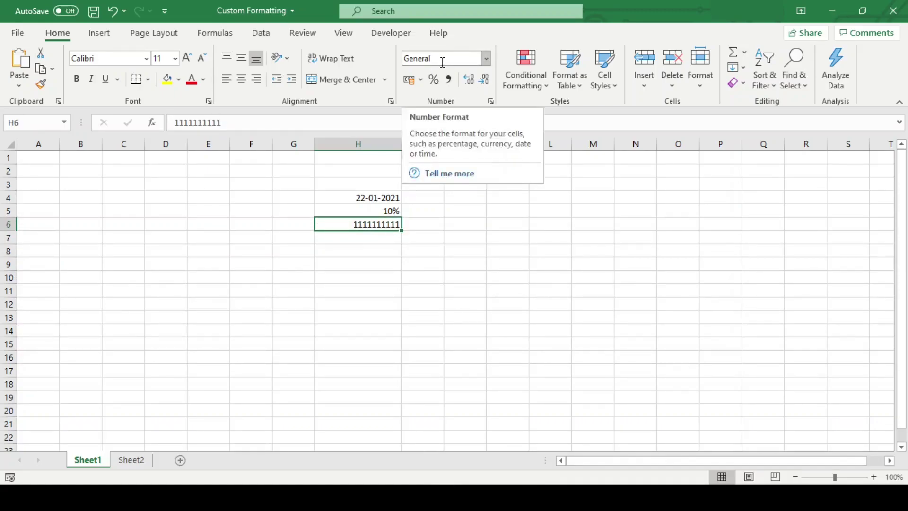
click(487, 59)
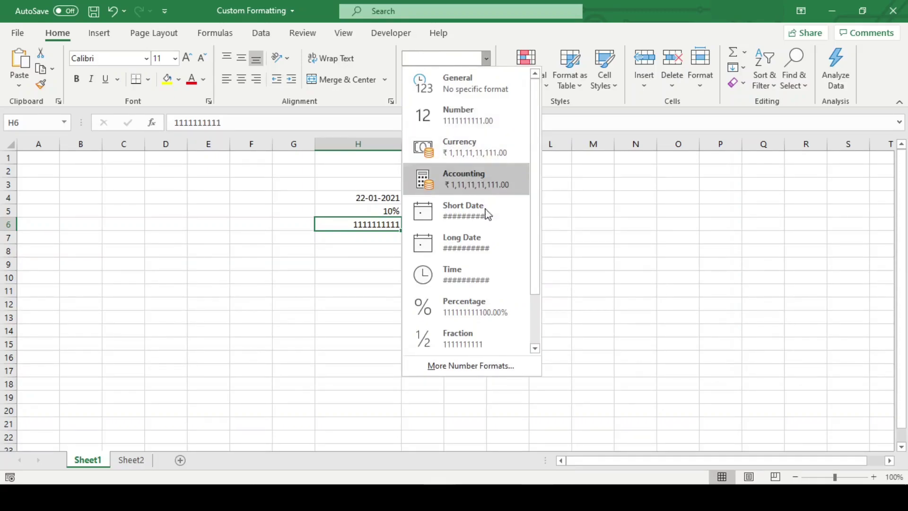
scroll(481, 181, down, 2)
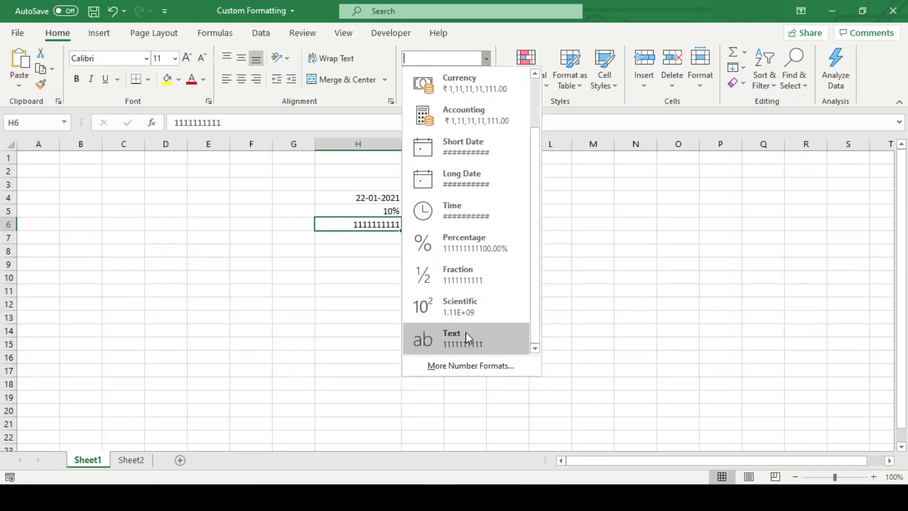
click(308, 294)
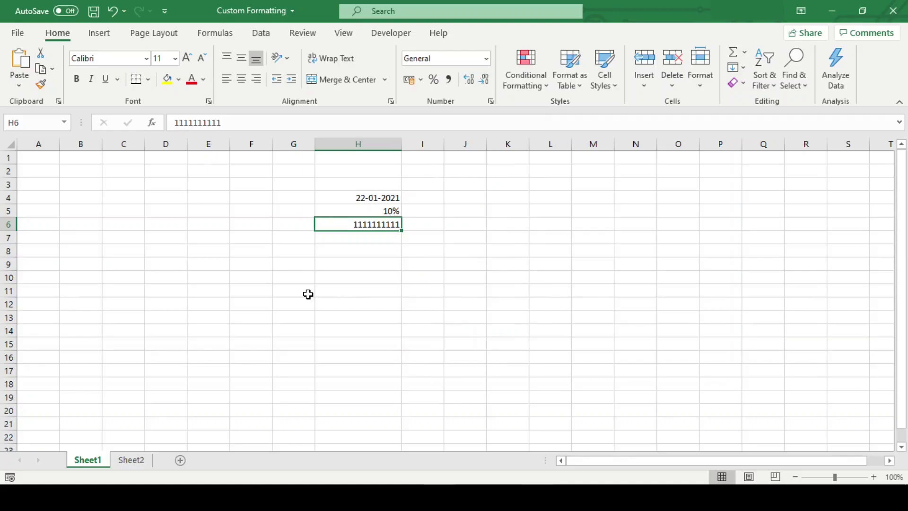
click(347, 288)
click(342, 225)
click(423, 278)
click(365, 239)
Copy the custom number format code _ * #,##0_ ;_ * -#,##0_ ;_ * "-"_ ;_ @_ from H6's cell format settings without applying it.
click(354, 223)
right_click(356, 225)
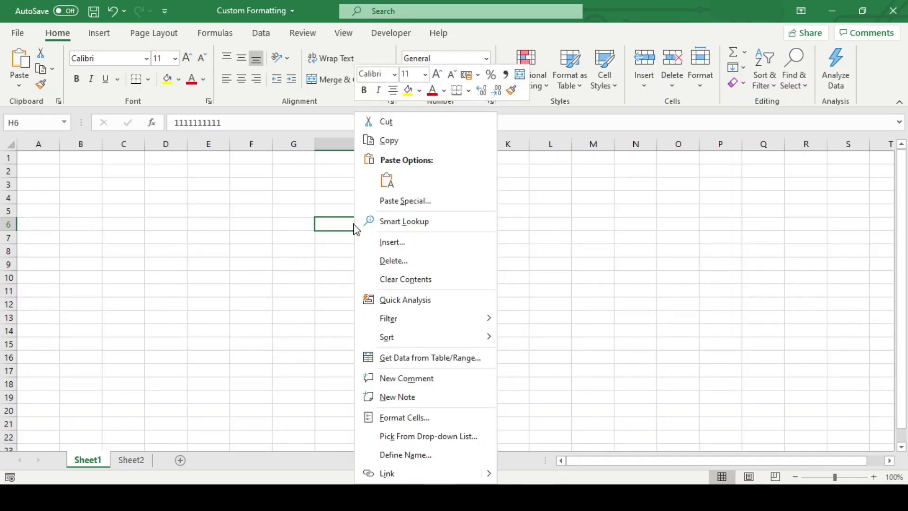
click(436, 418)
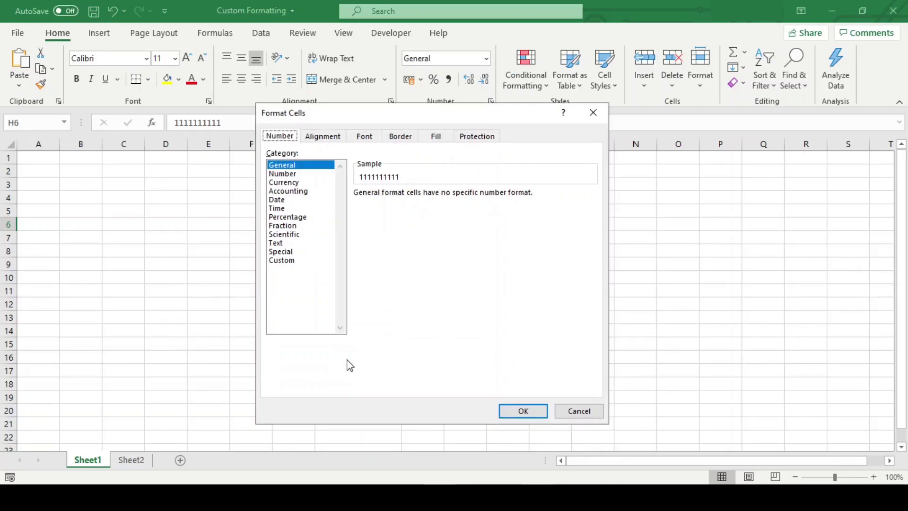
click(291, 261)
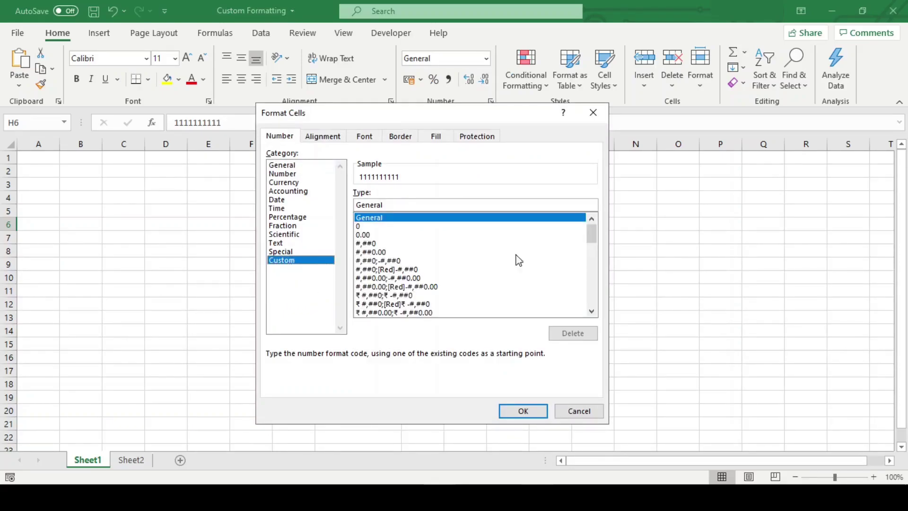
drag(592, 238, 594, 308)
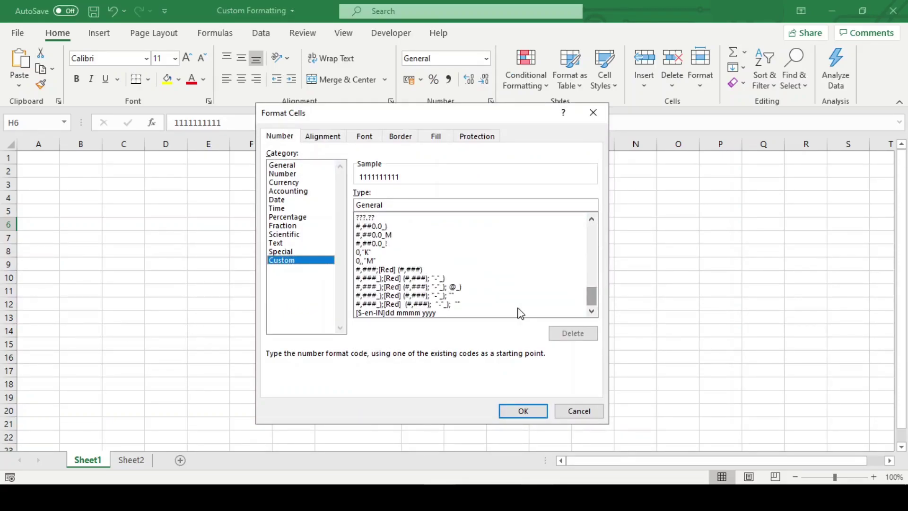
click(591, 219)
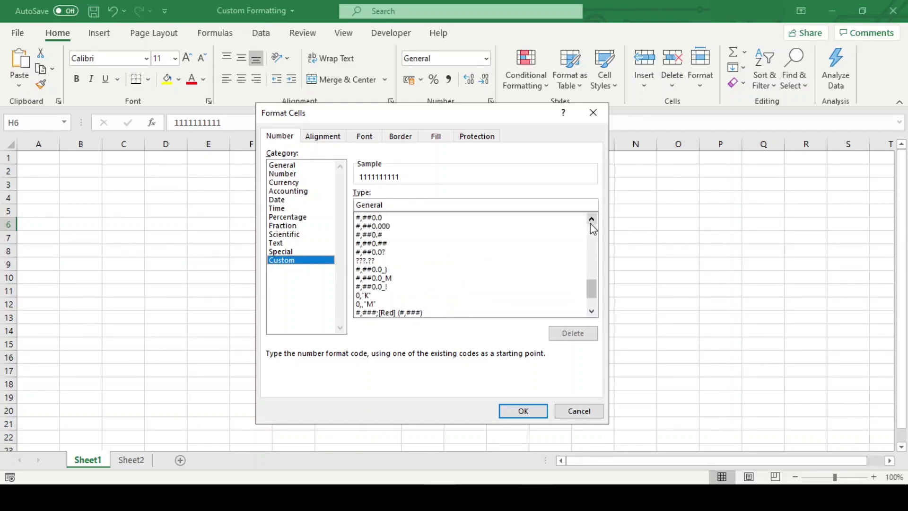
click(453, 251)
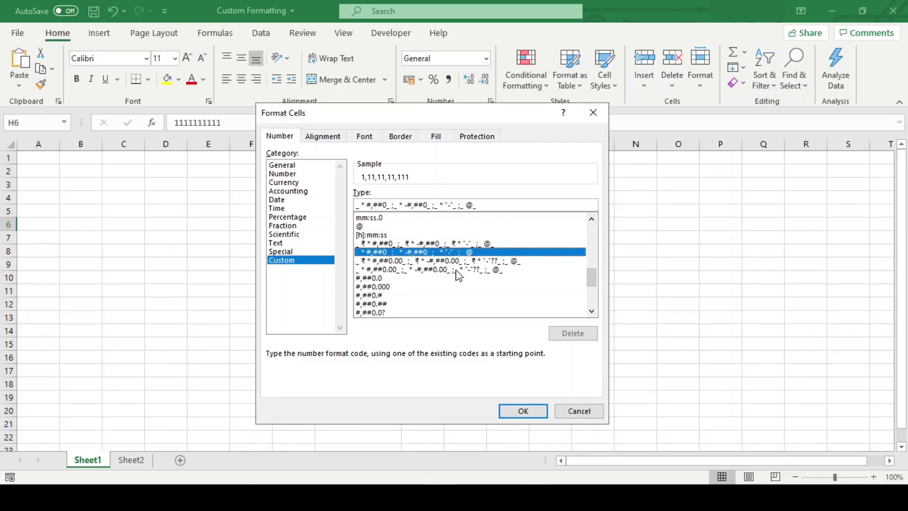
drag(485, 204, 355, 204)
key(ctrl+c)
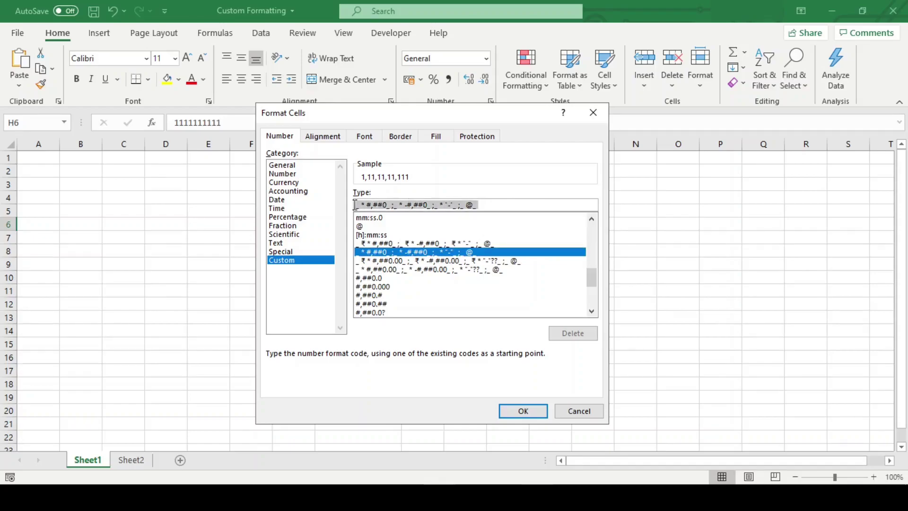
click(571, 413)
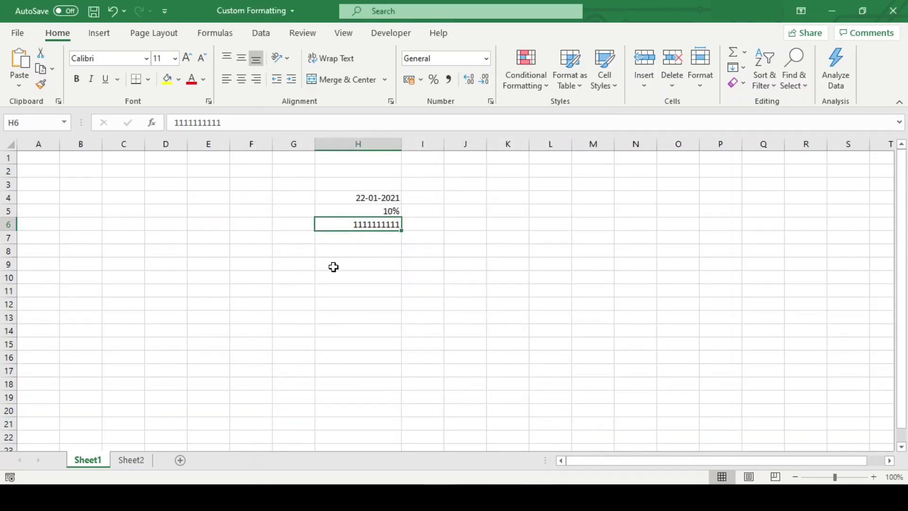
Paste the copied format code as text into cell H9.
click(333, 267)
double_click(334, 267)
key(ctrl+v)
key(Return)
Set the font size of the format code in H9 to 18.
click(334, 266)
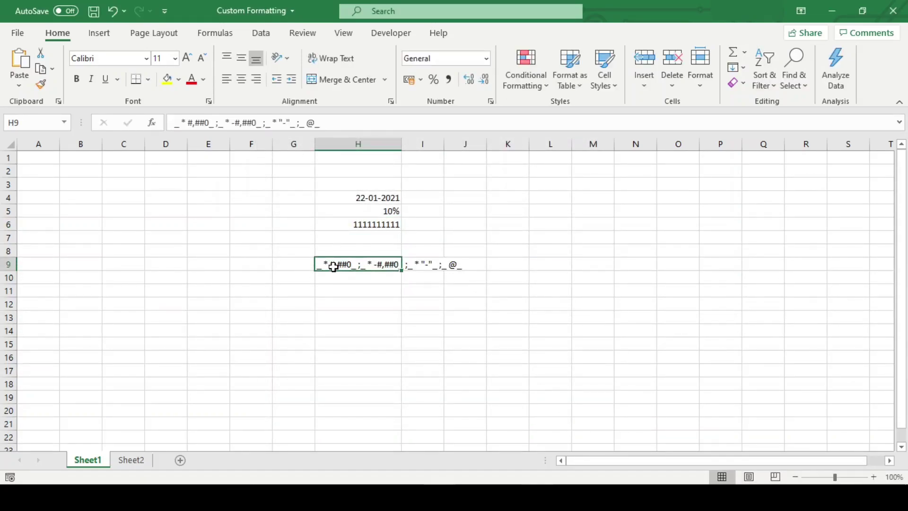
text(18)
key(Return)
click(385, 336)
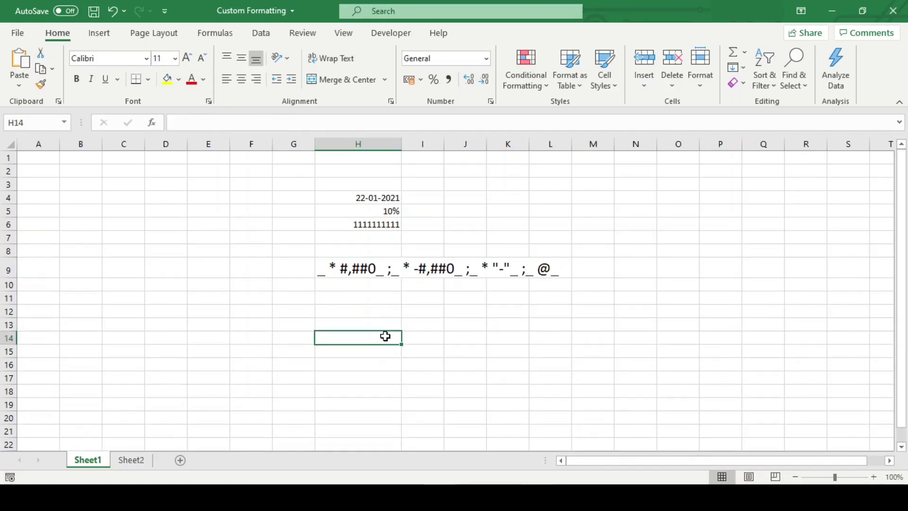
Examine the format code in H9, highlighting its first section up to the first semicolon.
key(Up)
key(Up)
key(Up)
key(Up)
key(Up)
double_click(352, 268)
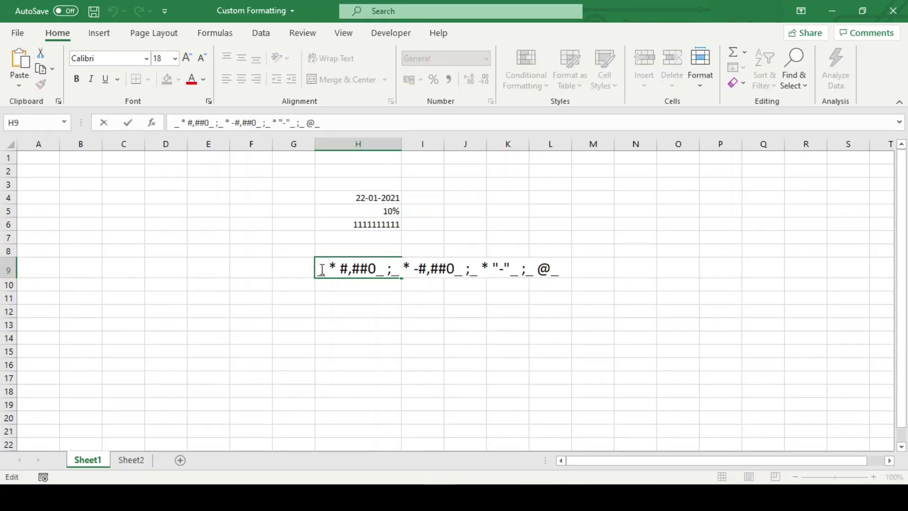
drag(362, 270, 558, 269)
click(323, 298)
double_click(319, 270)
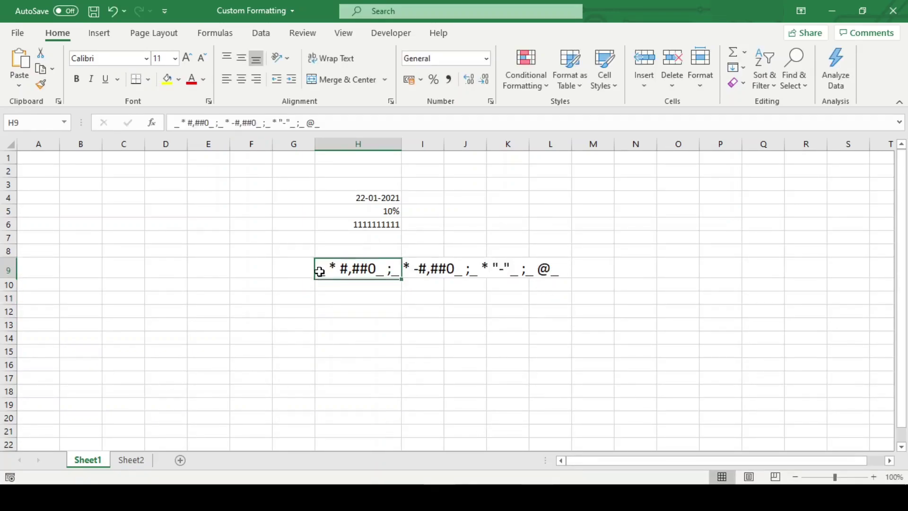
drag(319, 270, 384, 270)
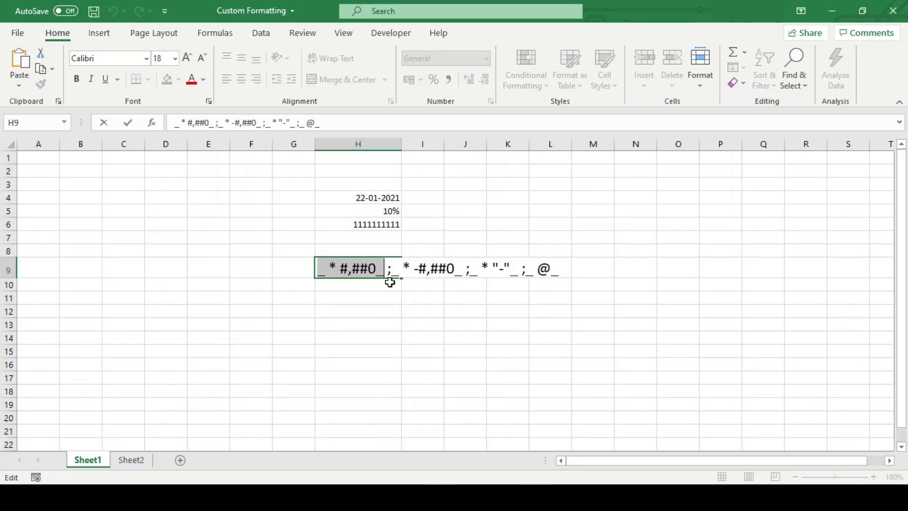
Examine the format code in H9, highlighting its second, third and fourth semicolon-separated sections in turn.
drag(391, 270, 461, 271)
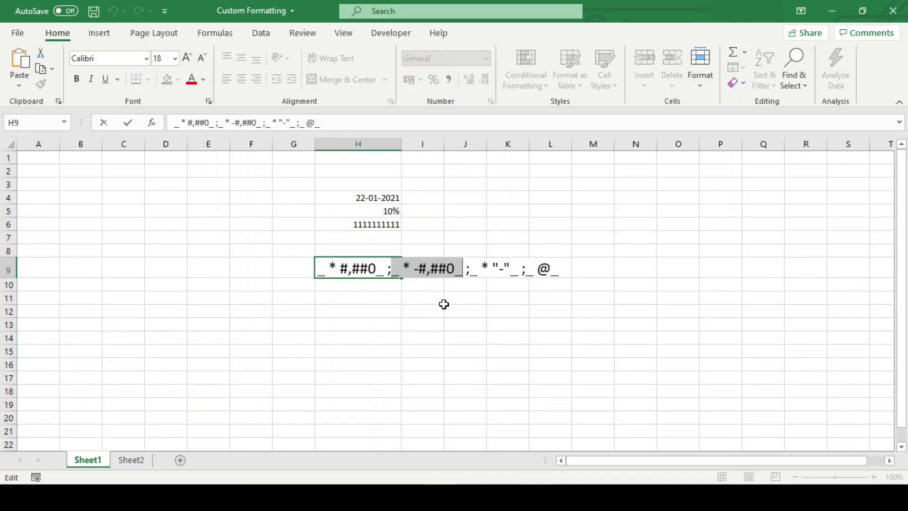
drag(469, 271, 521, 270)
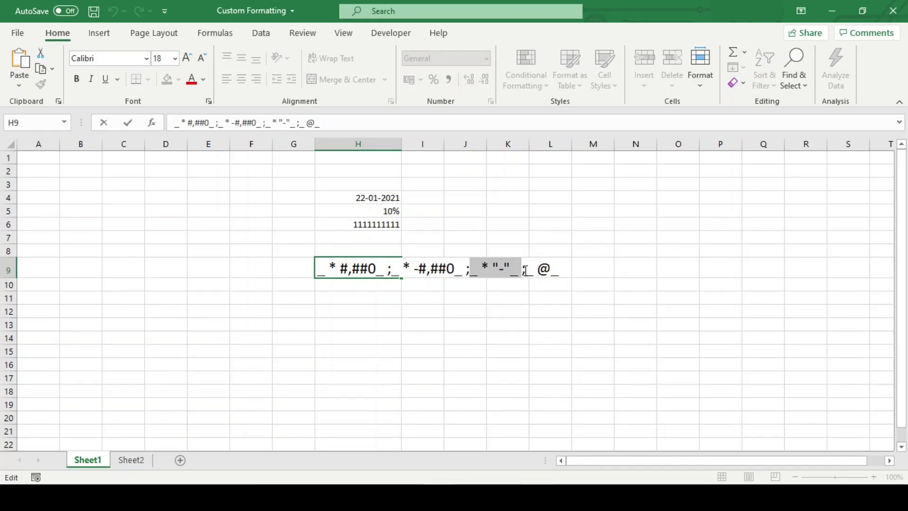
click(525, 271)
drag(562, 271, 526, 270)
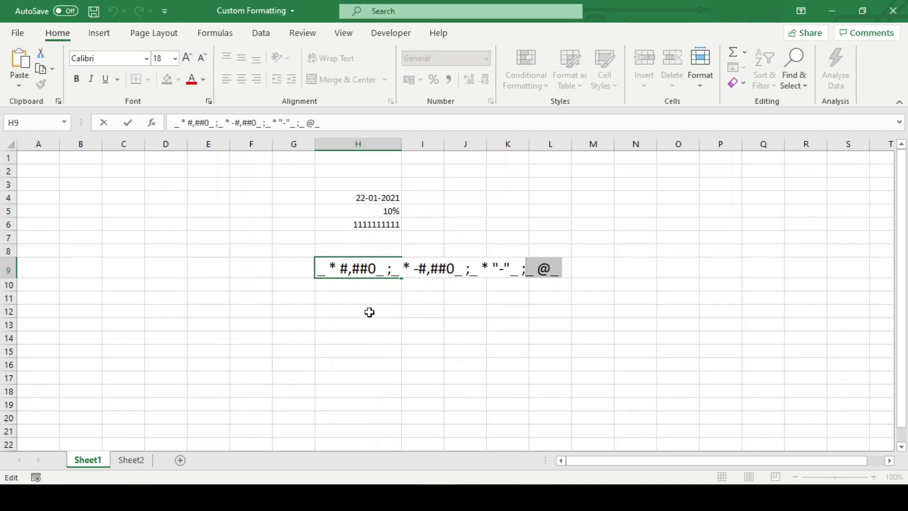
key(Escape)
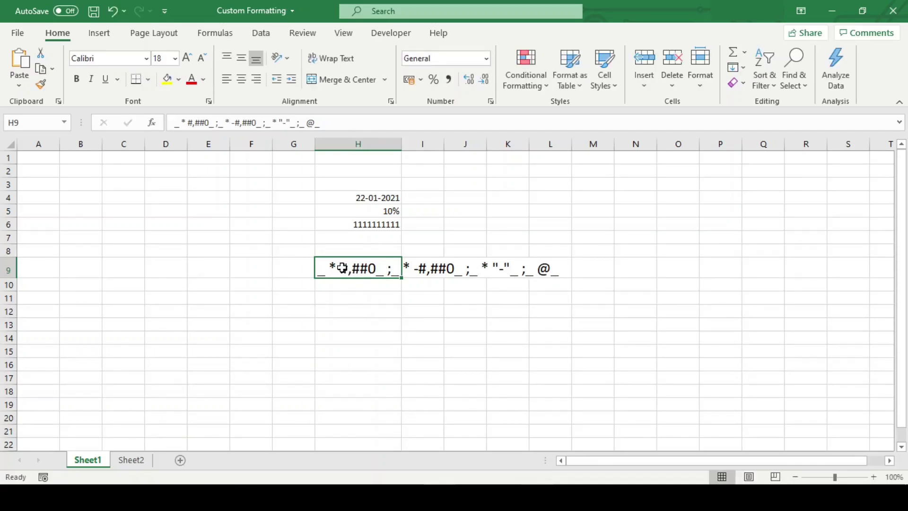
Try cutting the format code in H9 down to its first section, and undo the deletion.
double_click(342, 268)
key(Right)
key(shift+End)
key(Delete)
key(Return)
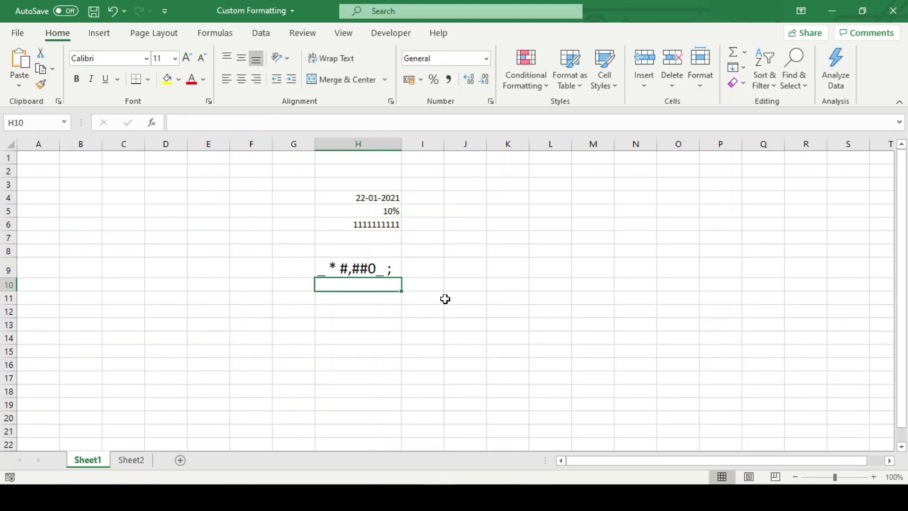
click(365, 303)
key(ctrl+z)
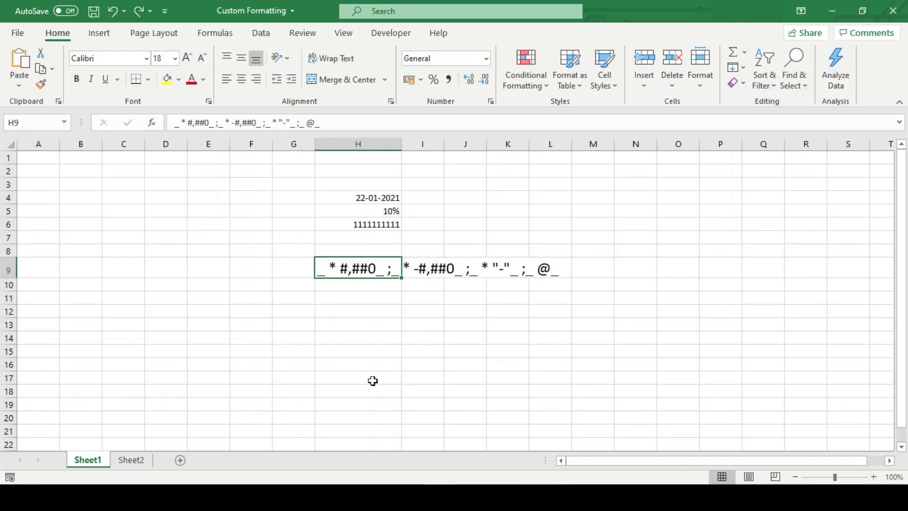
Open Sheet2 and examine the values, format codes and results for the zero placeholder in B3:D5.
click(130, 461)
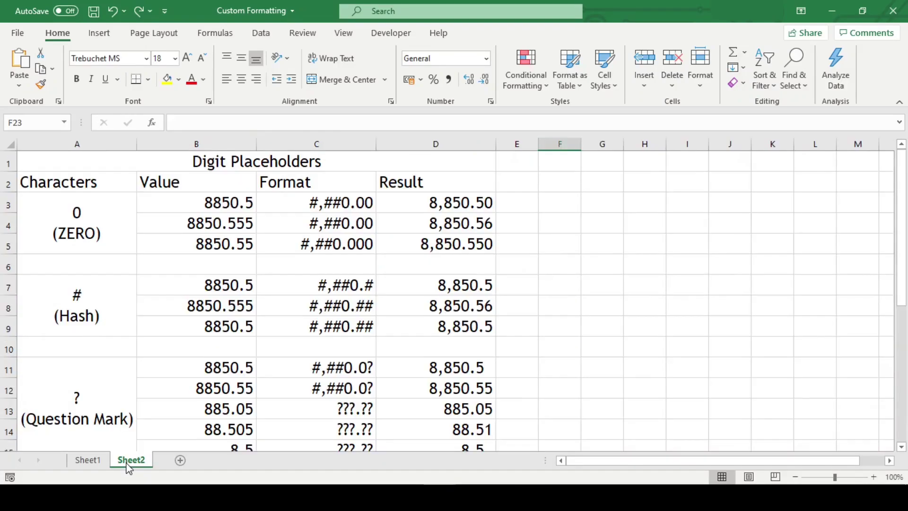
click(81, 221)
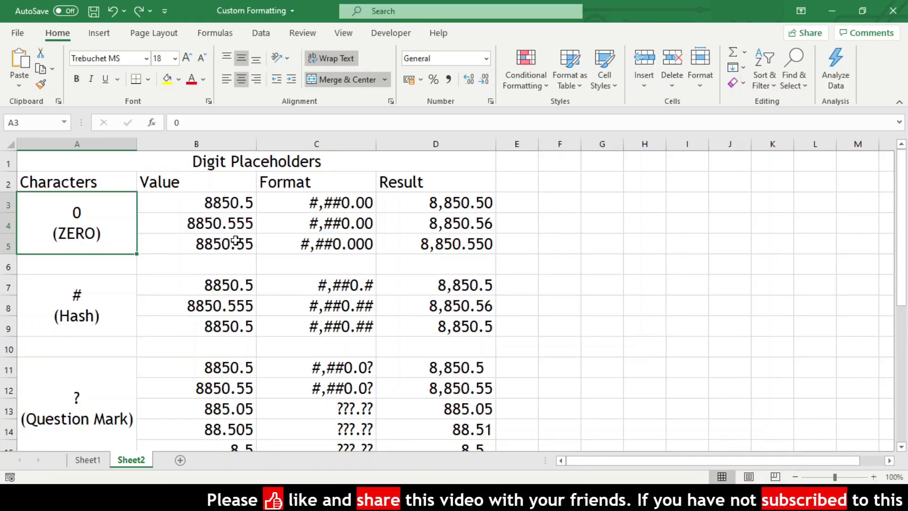
drag(211, 203, 214, 254)
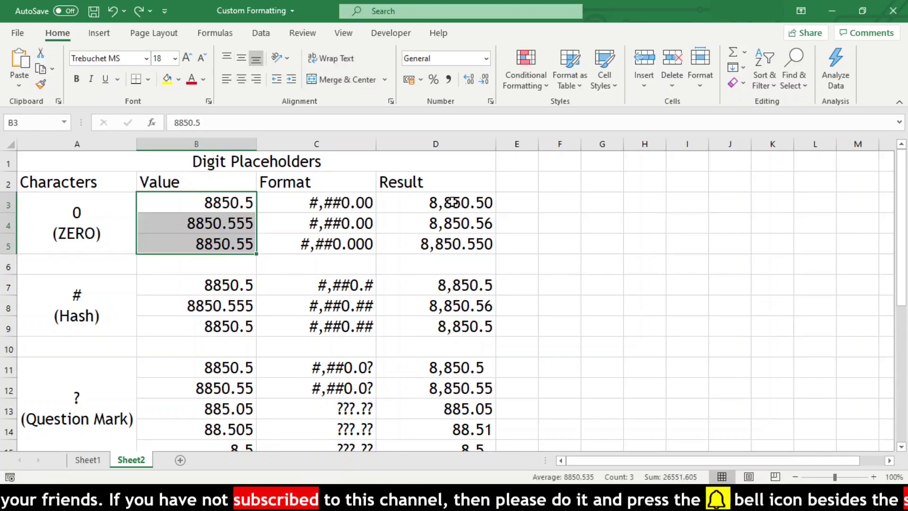
drag(454, 202, 452, 244)
drag(340, 203, 316, 245)
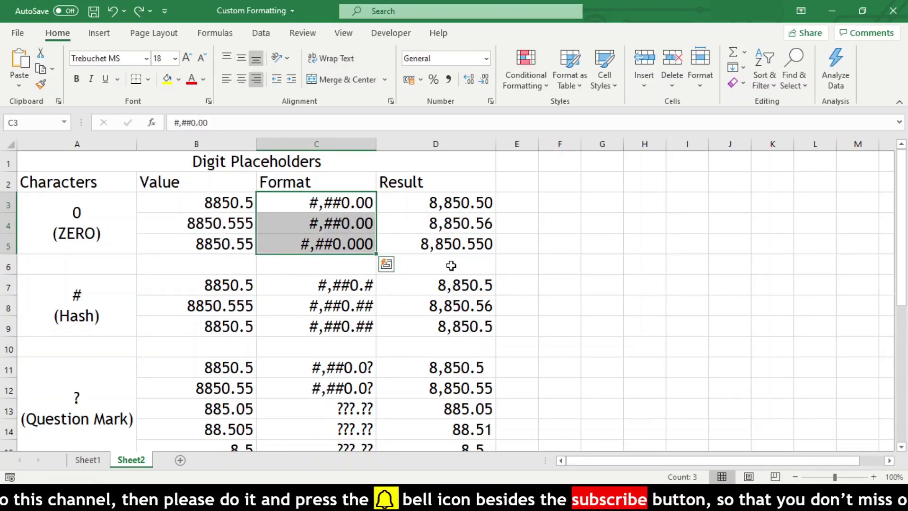
click(446, 203)
click(234, 204)
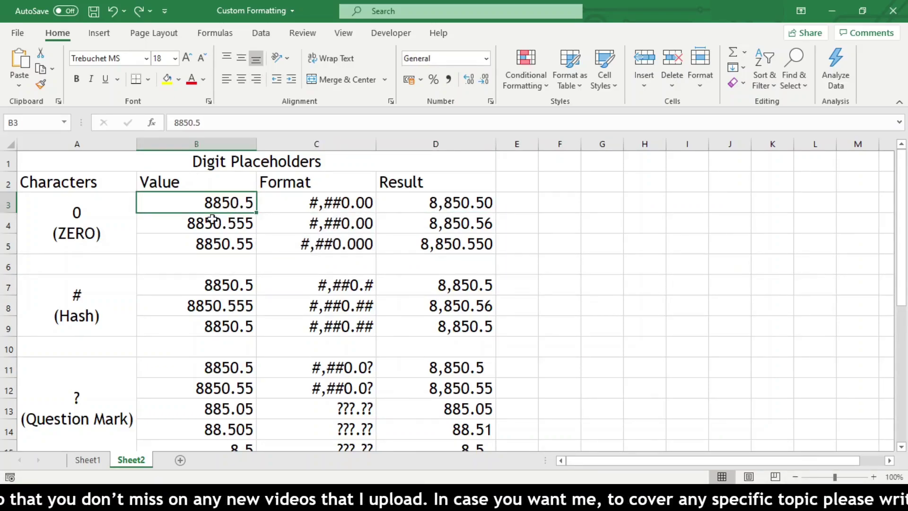
Compare the decimals of the value in B3 with the format code in C3 and the result in D3, without editing.
double_click(244, 204)
drag(239, 203, 255, 204)
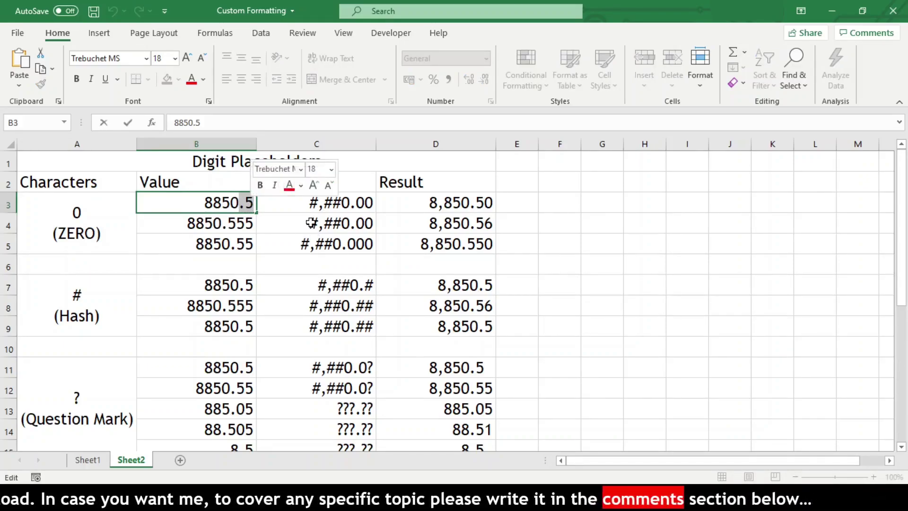
click(361, 203)
double_click(354, 203)
drag(351, 203, 373, 204)
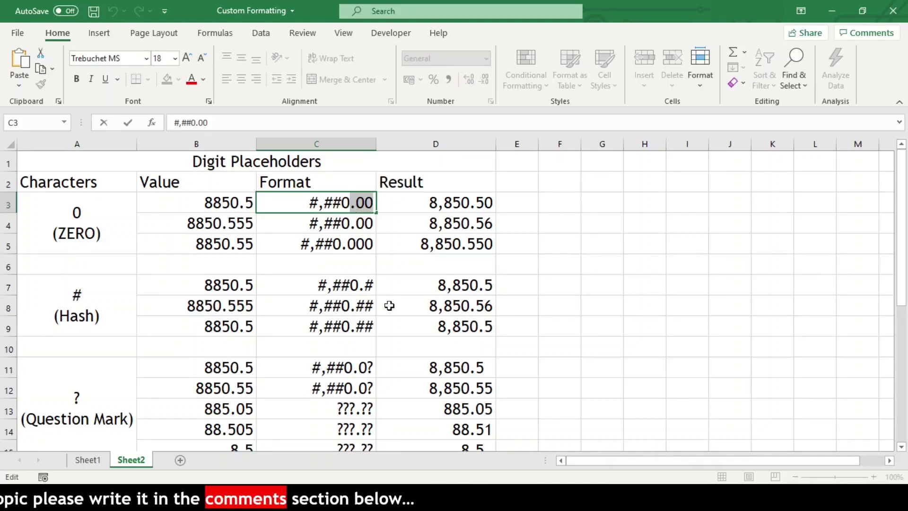
key(Escape)
click(477, 204)
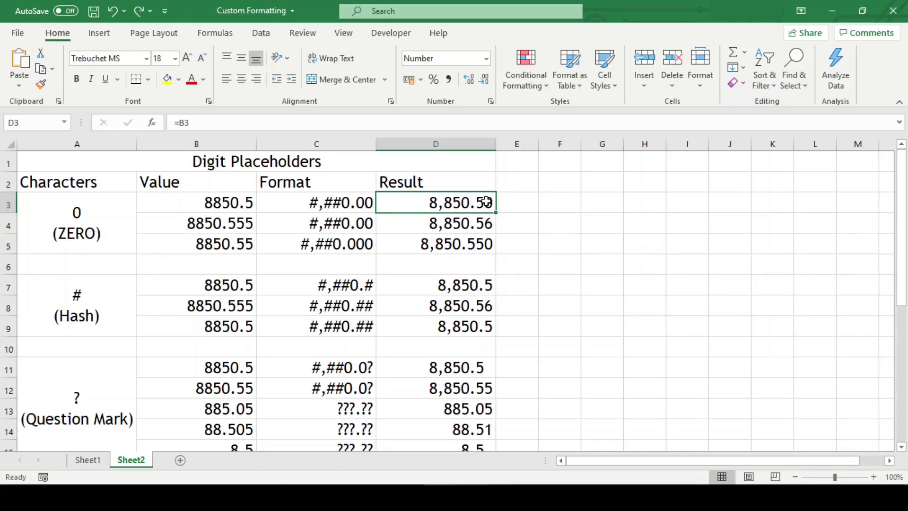
Compare the decimals of the value in B4 with the format code in C4 and the result in D4, without editing.
click(215, 226)
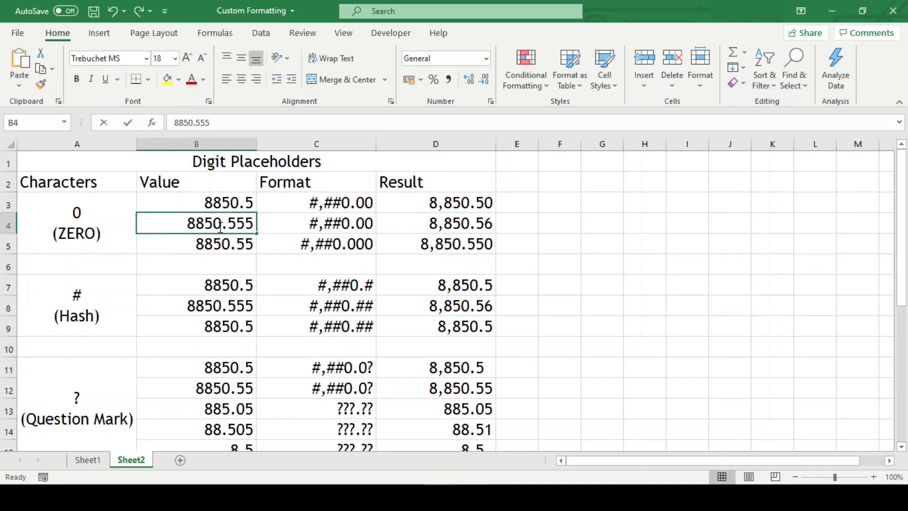
double_click(215, 226)
drag(228, 223, 256, 223)
key(Escape)
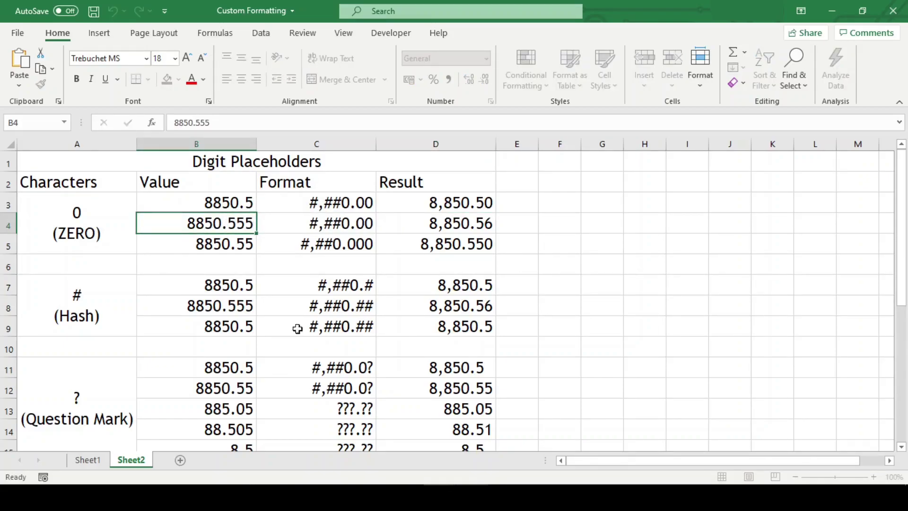
double_click(358, 225)
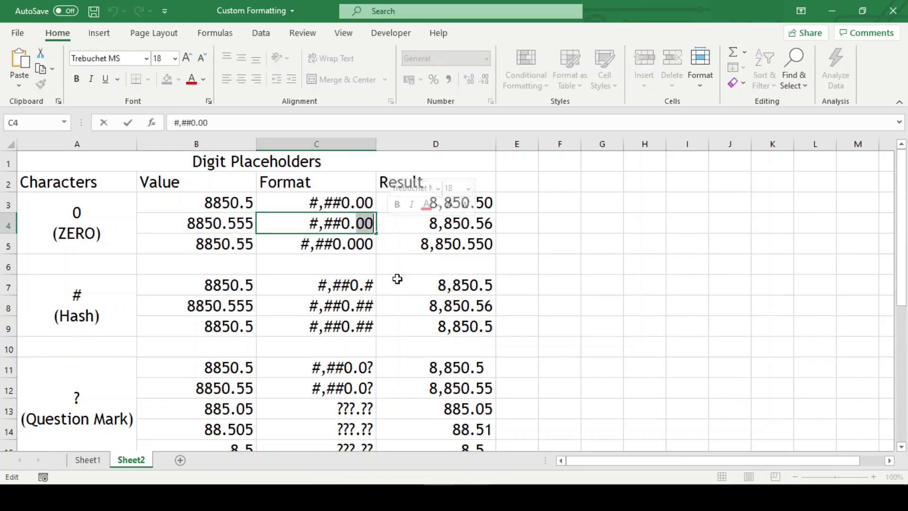
key(Escape)
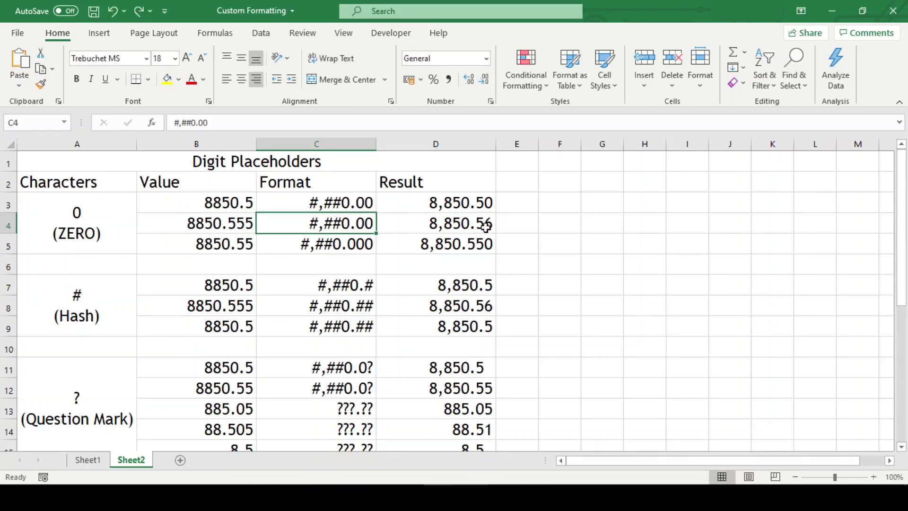
click(492, 226)
Compare the decimals of the value in B5 with the format code in C5 and the result in D5, without editing.
double_click(243, 242)
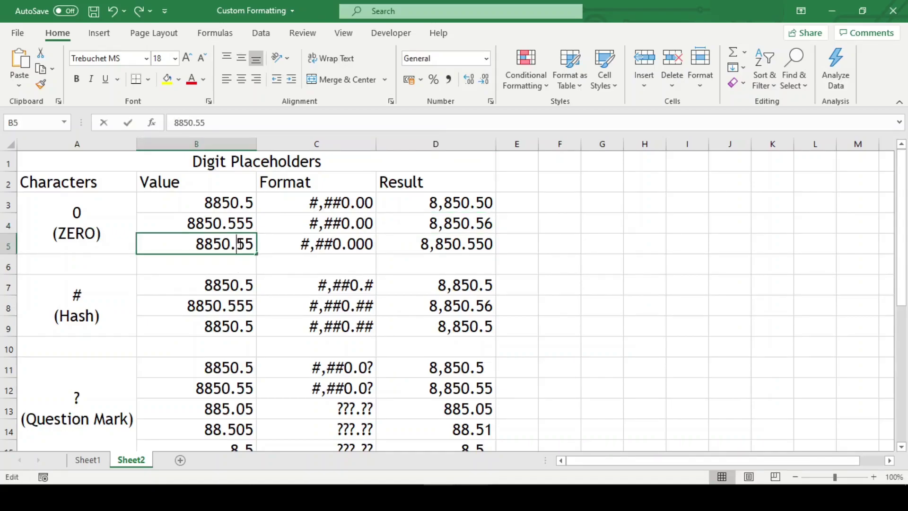
drag(236, 244, 254, 244)
click(342, 242)
double_click(348, 244)
drag(348, 244, 372, 244)
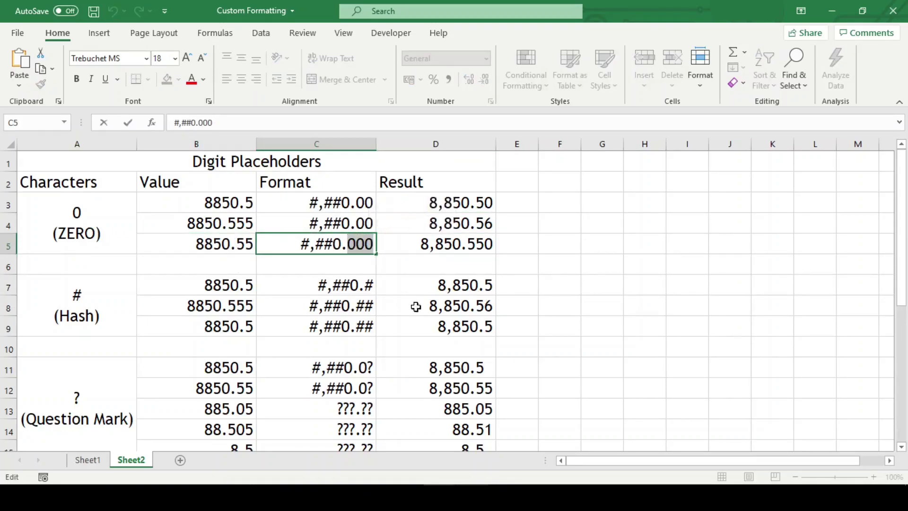
key(Escape)
double_click(471, 247)
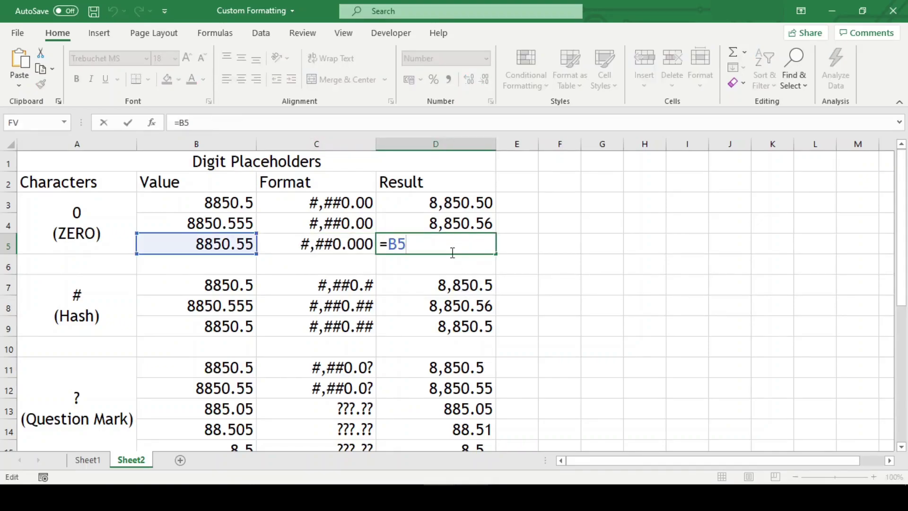
key(Escape)
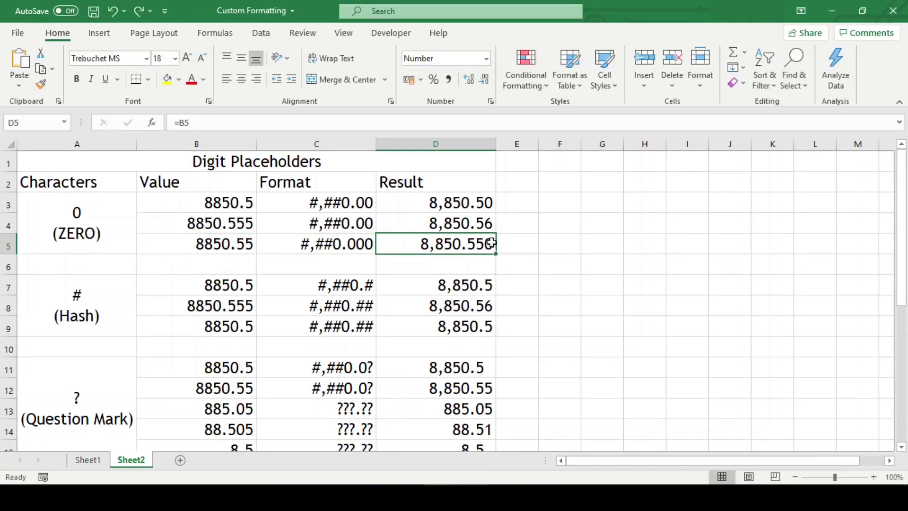
click(540, 286)
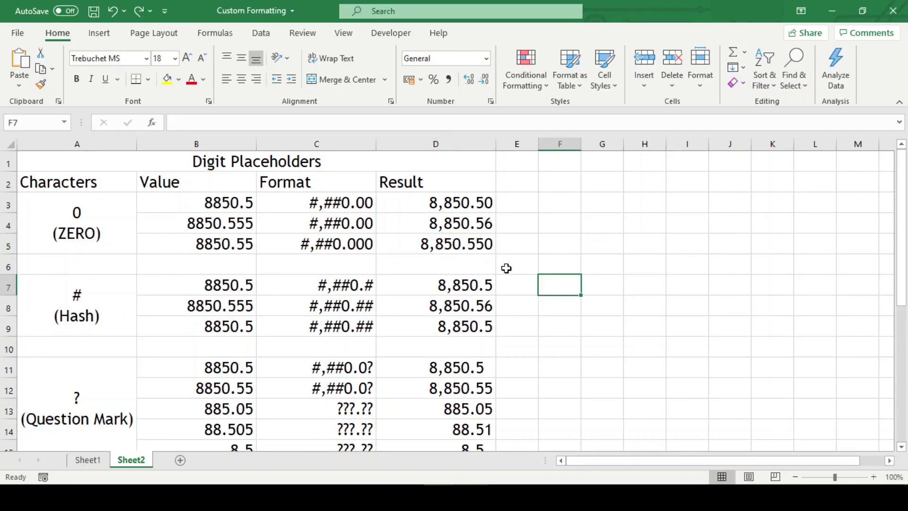
click(471, 263)
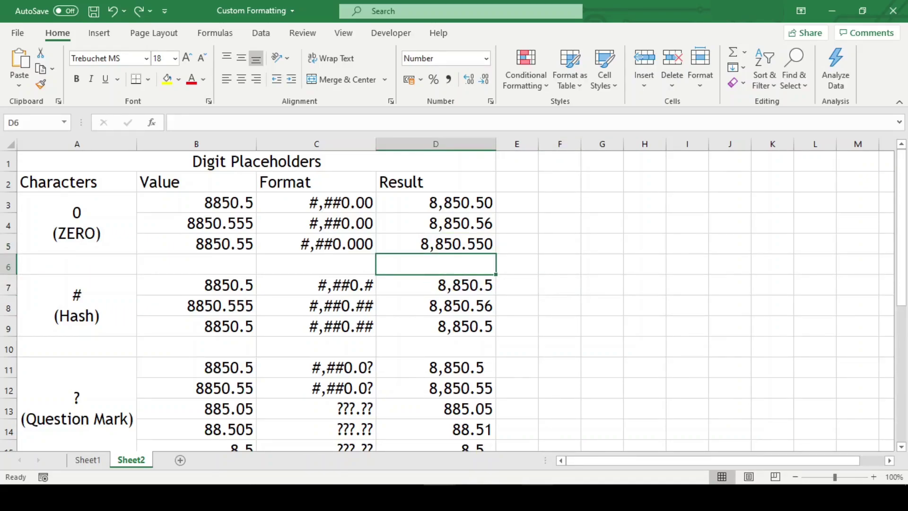
Compare the hash placeholder section in A7 with the zero placeholder section in A3.
click(89, 307)
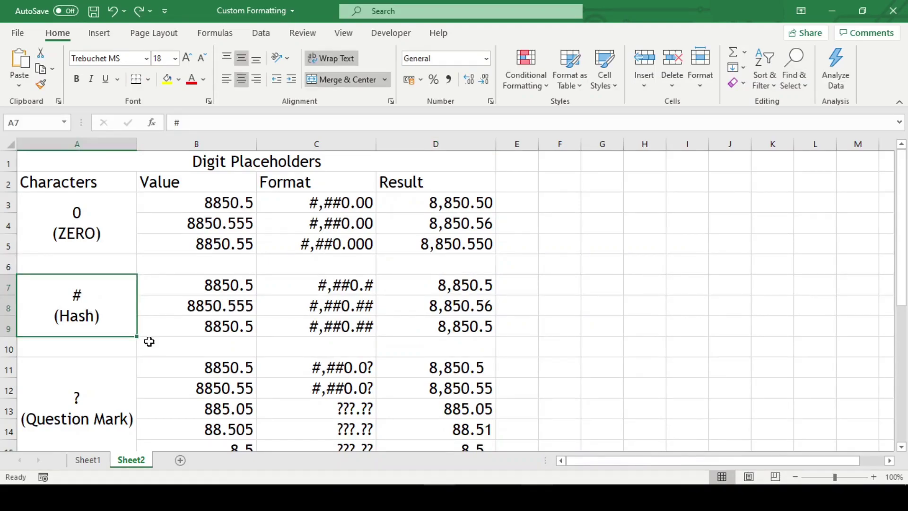
click(101, 237)
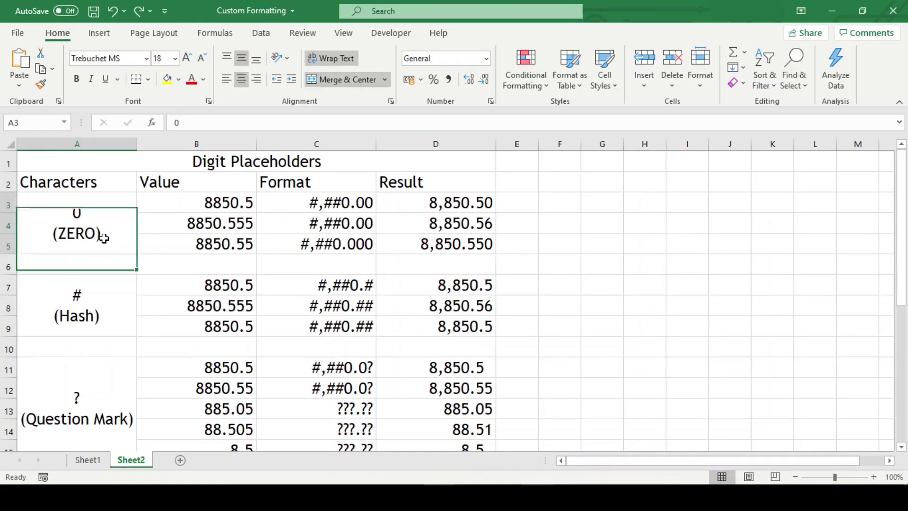
click(104, 317)
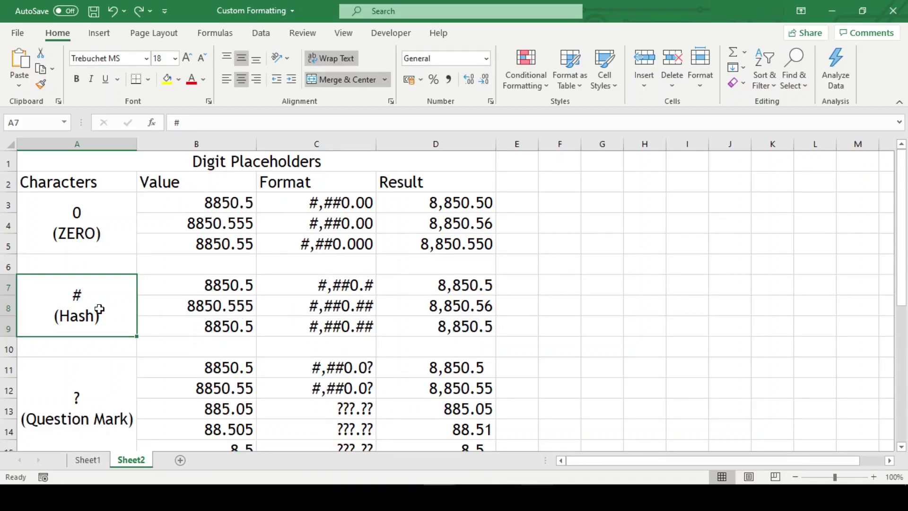
Check the value in B7 and its hash format code in C7 against the result in row 7.
click(232, 290)
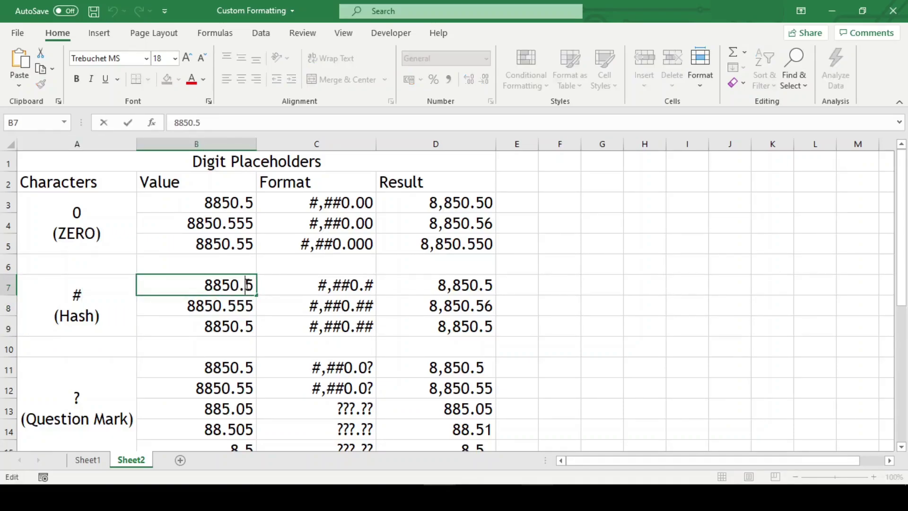
double_click(369, 286)
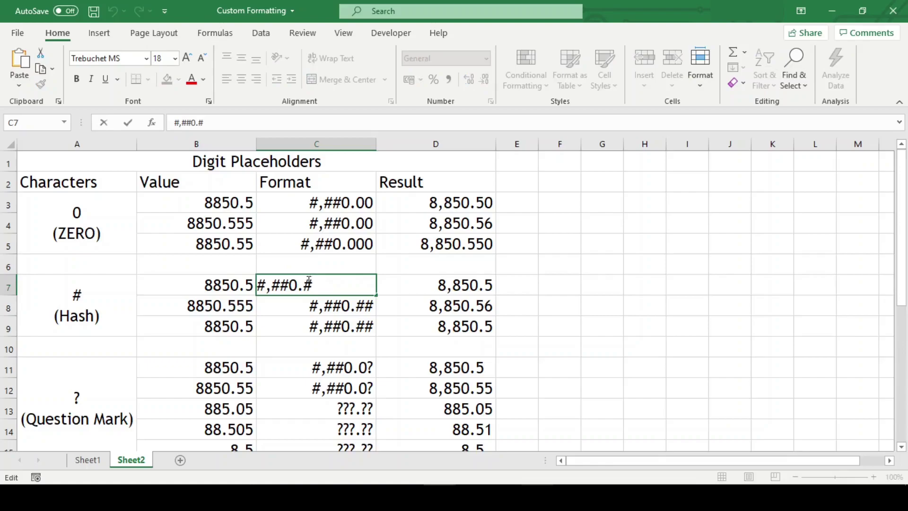
click(521, 295)
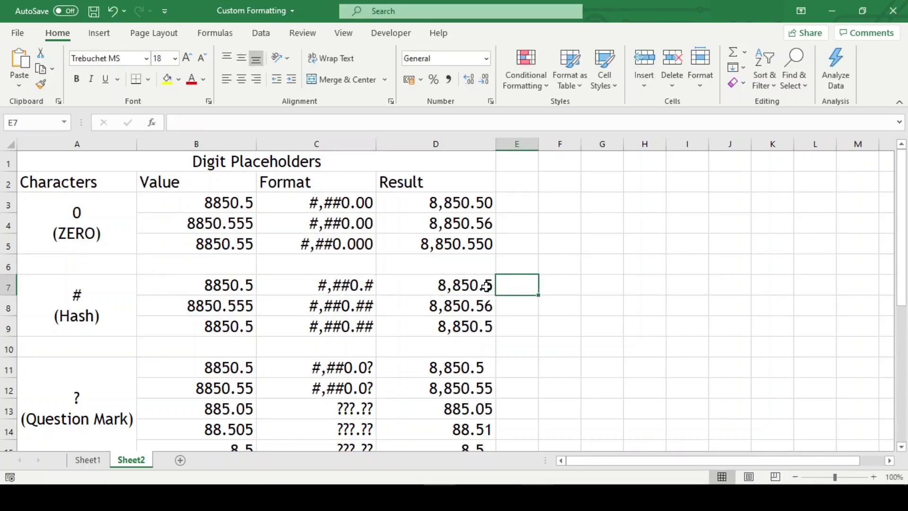
Highlight the decimals in B8 and the hash placeholders in C8, and compare the result in D8 with D4.
double_click(225, 308)
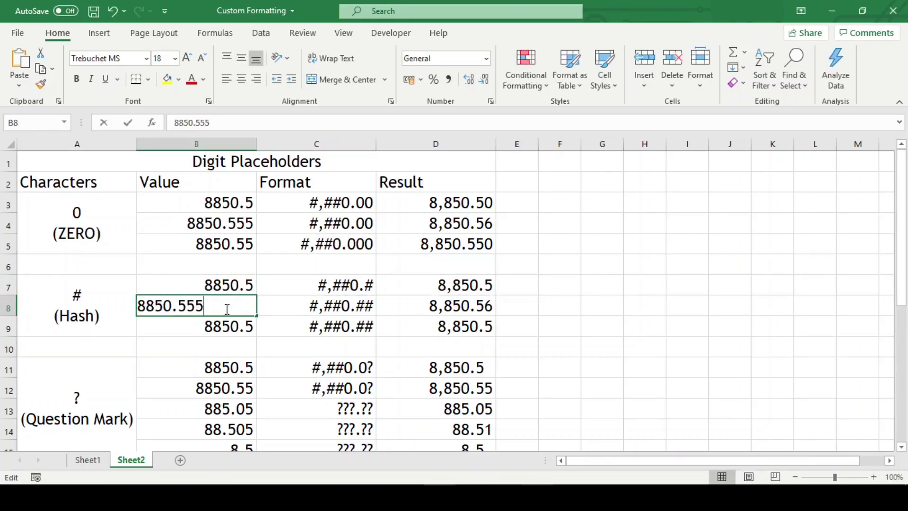
drag(178, 307, 206, 308)
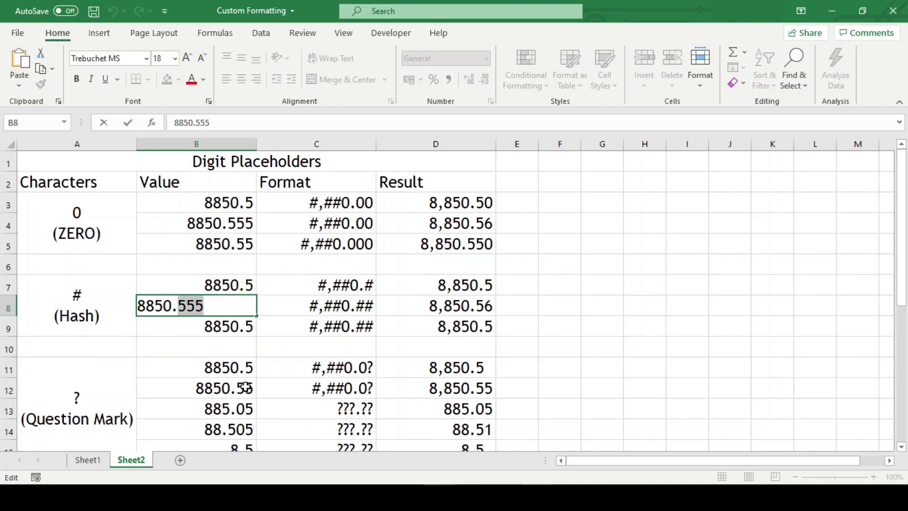
click(342, 312)
double_click(357, 309)
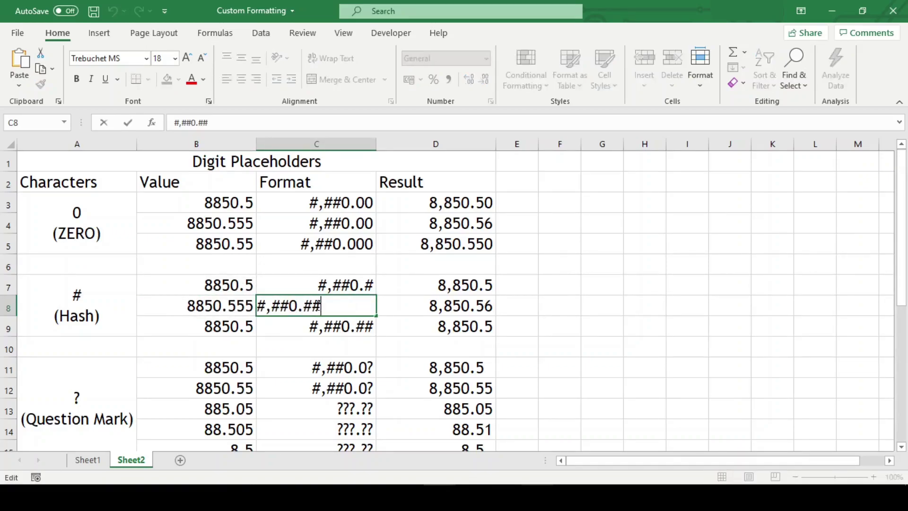
drag(322, 306, 304, 307)
click(482, 310)
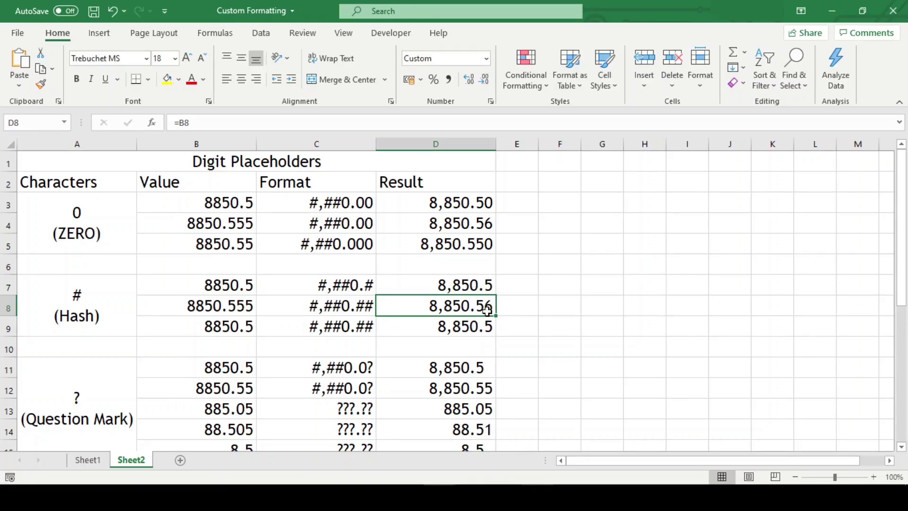
click(473, 225)
click(474, 309)
Highlight the decimal digit in B9 and the two hash placeholders in C9 without changing either cell.
double_click(233, 330)
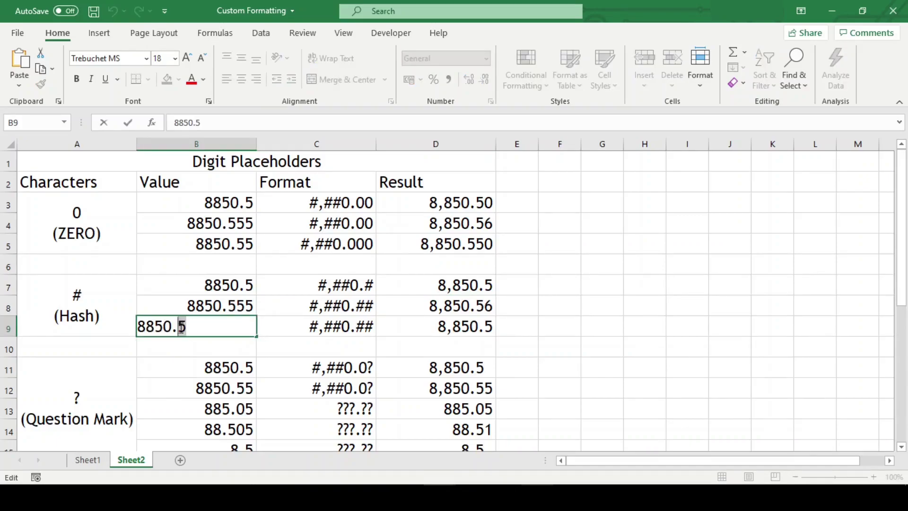
click(312, 347)
double_click(358, 330)
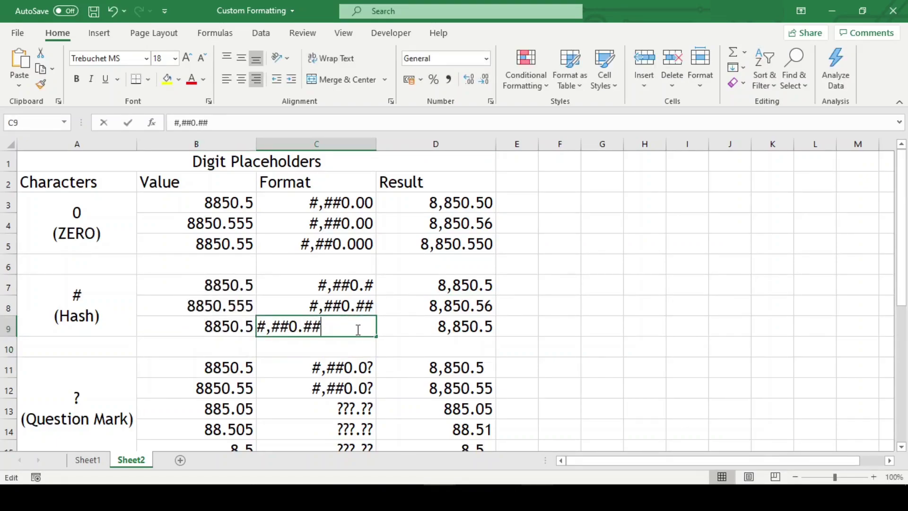
drag(310, 326, 323, 326)
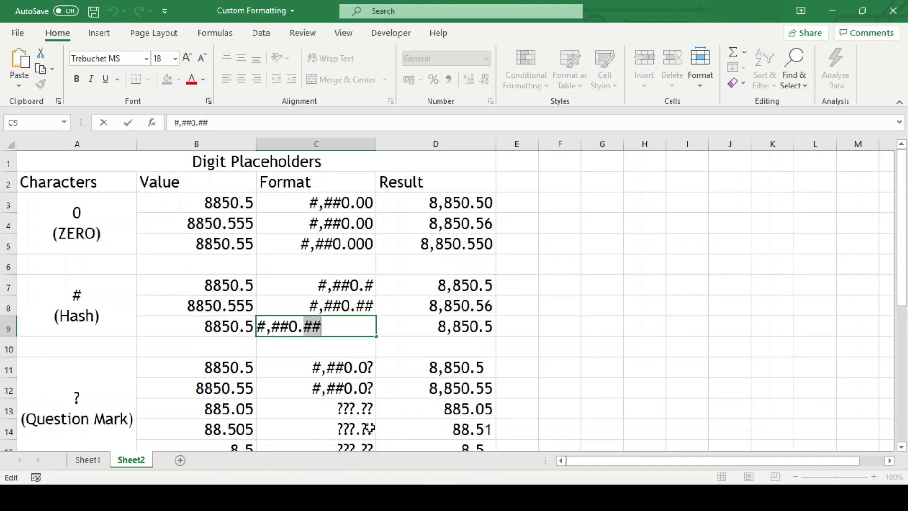
click(419, 344)
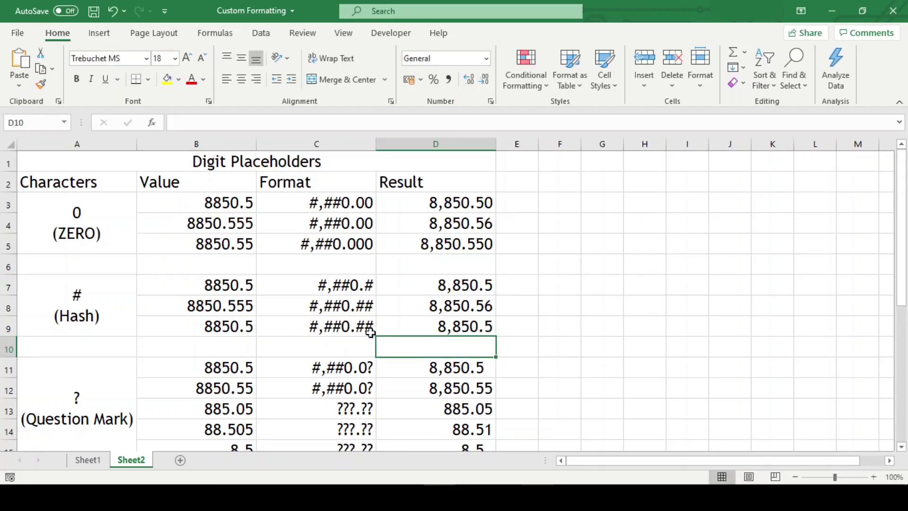
Examine the question mark placeholder section in A11 against the zero and hash sections above it.
scroll(543, 321, down, 2)
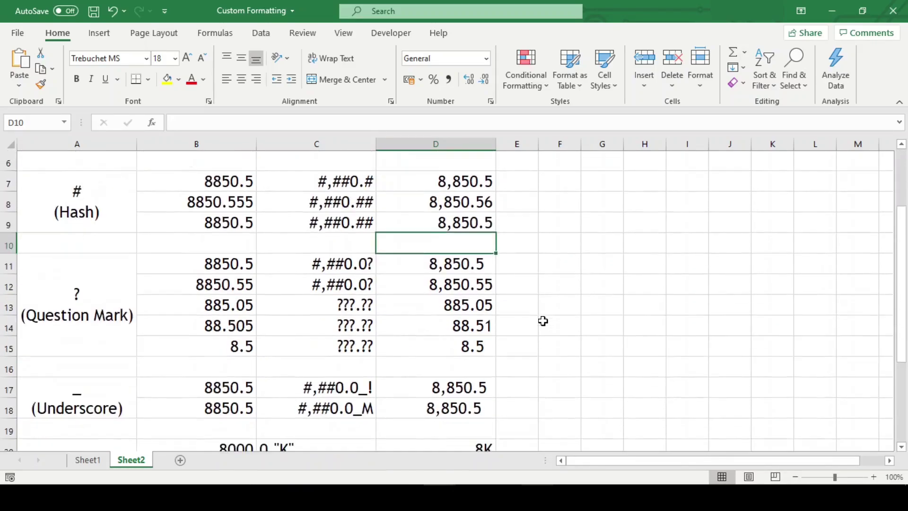
click(101, 278)
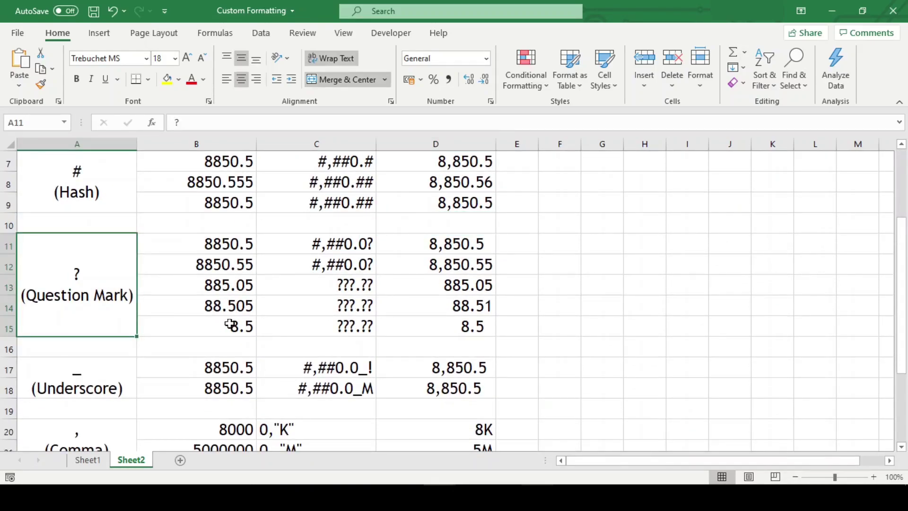
scroll(153, 279, up, 2)
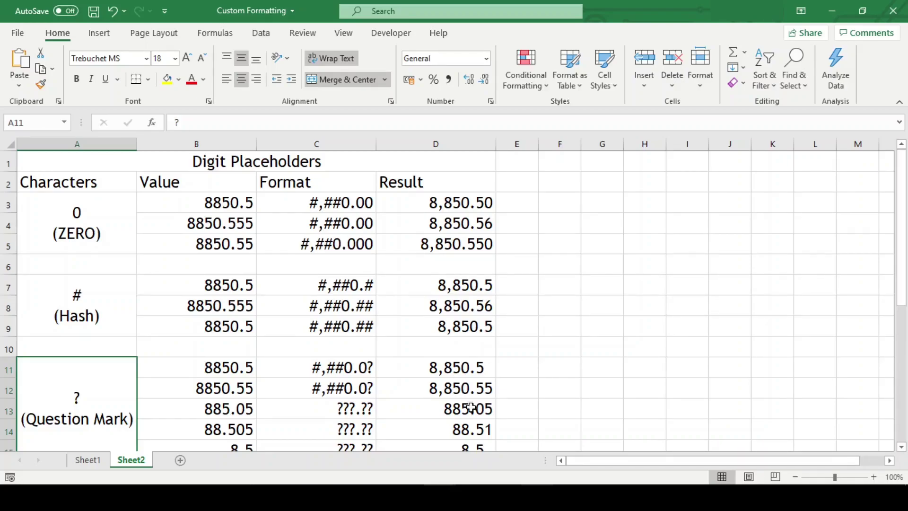
scroll(501, 418, down, 1)
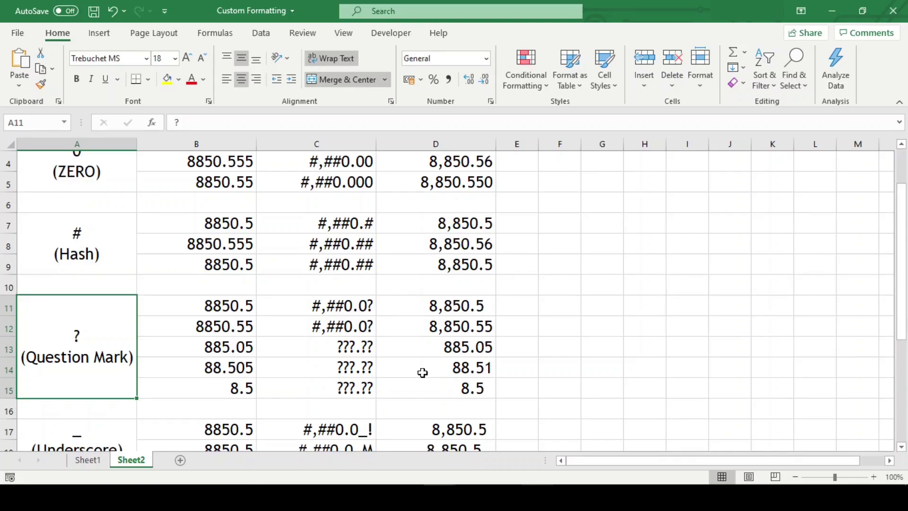
Compare the value in B11 and the zero and question mark decimals in C11 with the result's spacing in D11.
click(213, 315)
scroll(213, 284, down, 1)
double_click(213, 239)
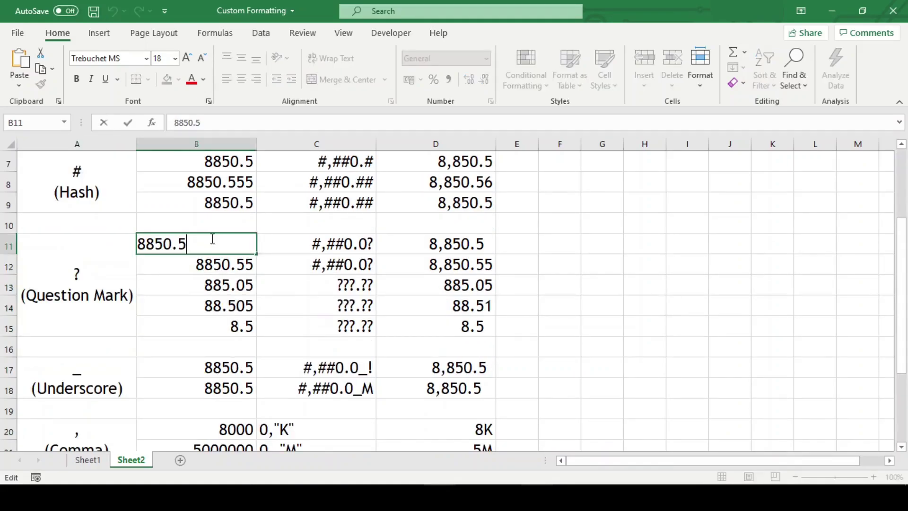
click(370, 243)
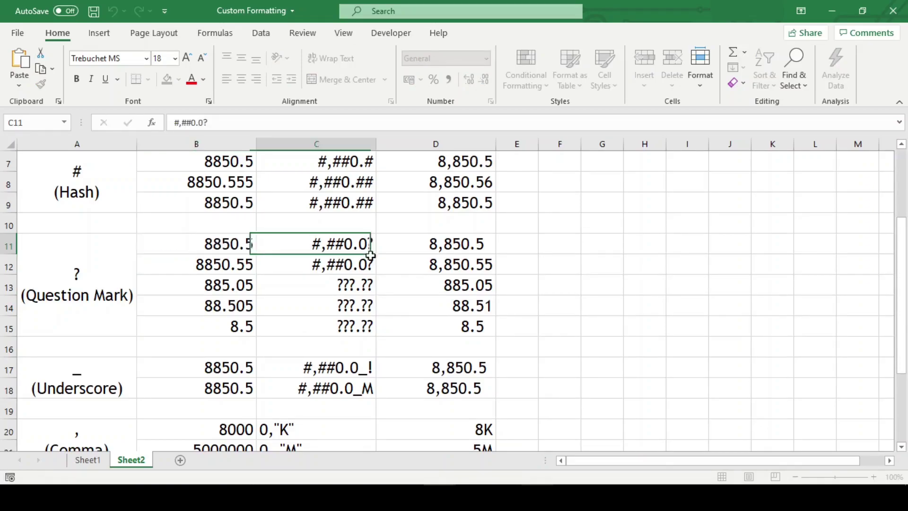
double_click(365, 243)
click(308, 244)
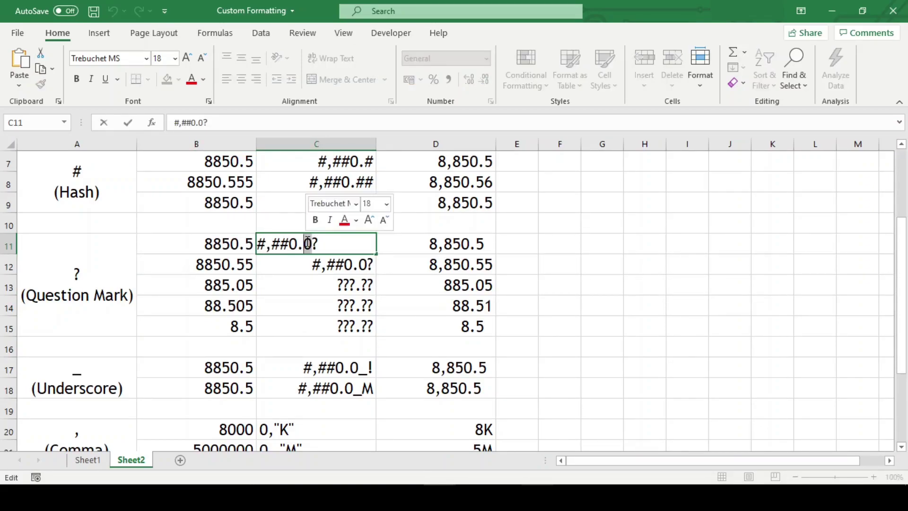
double_click(305, 244)
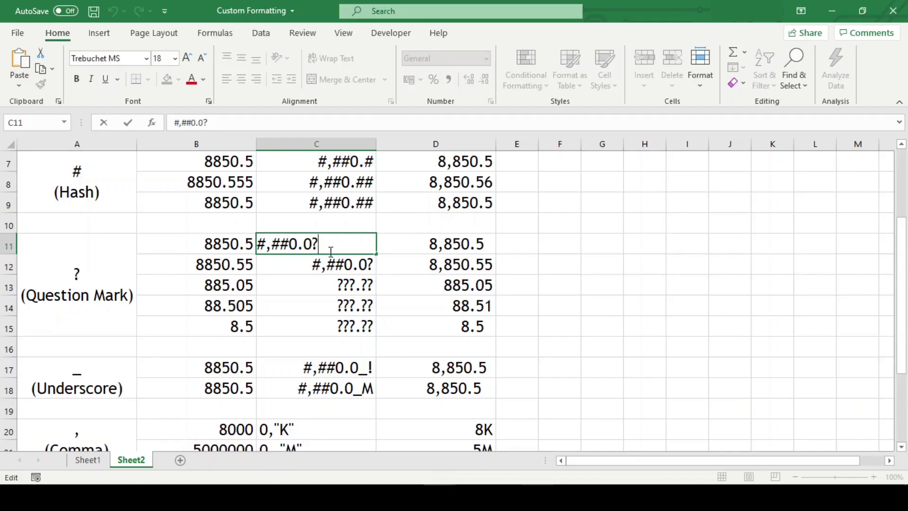
double_click(482, 244)
click(515, 272)
click(492, 244)
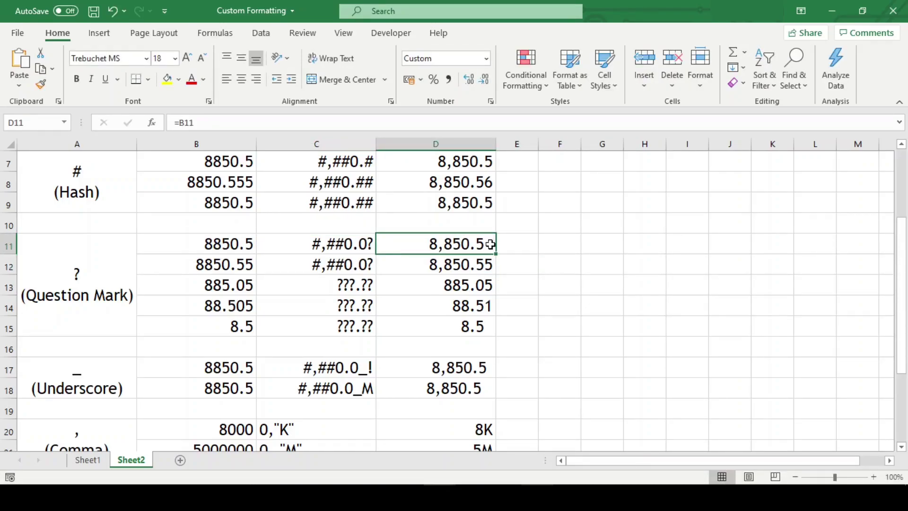
Check the decimals in B12 and highlight the 0? decimal placeholders in C12 without editing the cells.
double_click(246, 265)
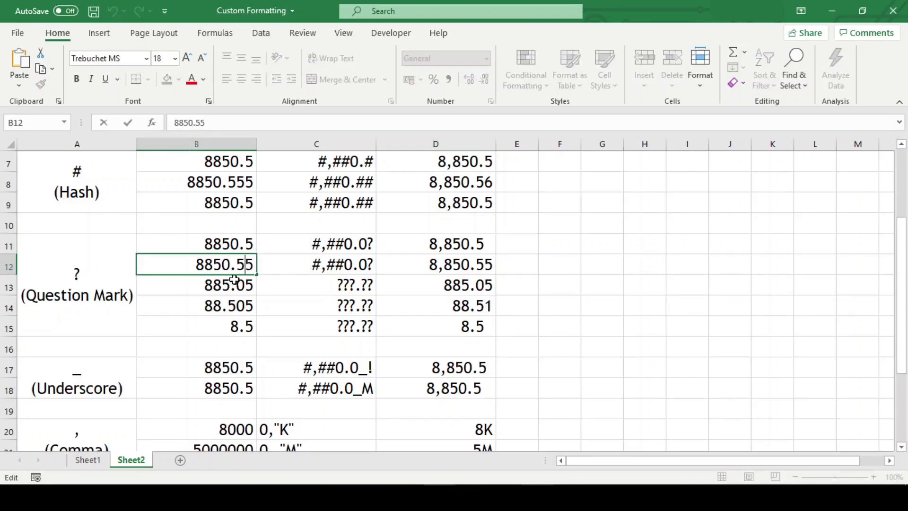
double_click(240, 268)
click(362, 307)
click(358, 264)
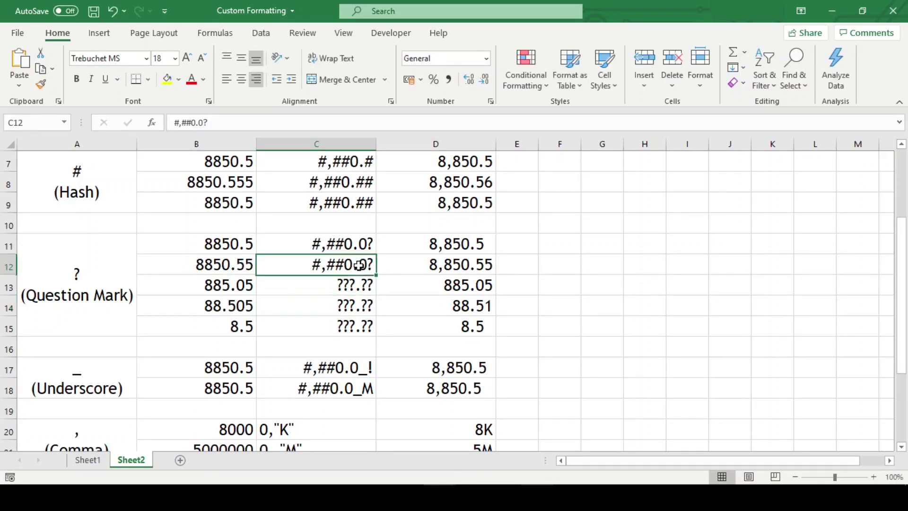
key(F2)
drag(303, 263, 324, 261)
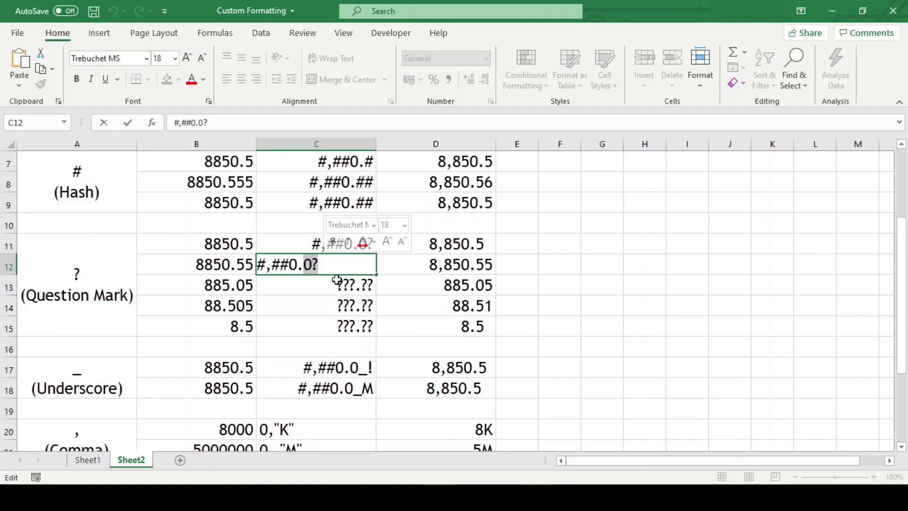
click(433, 290)
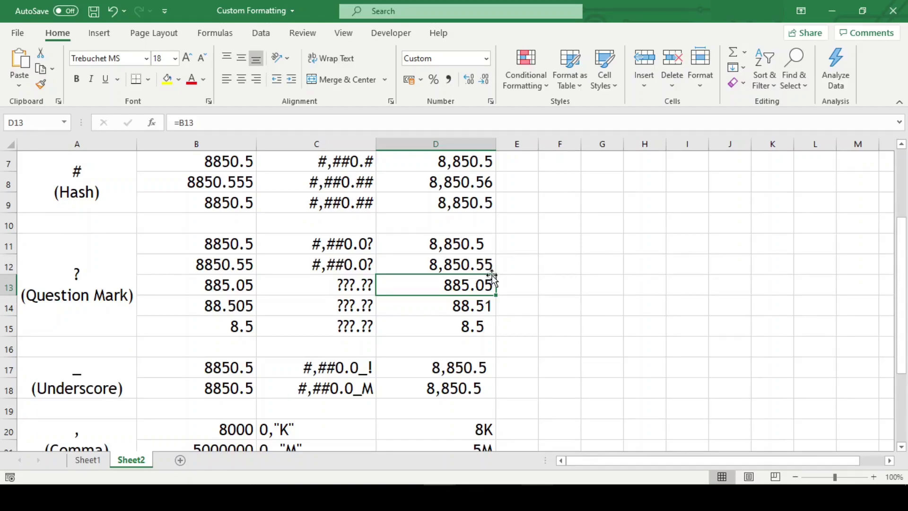
Highlight the decimals in B13 and compare them with the ???.?? format code and the result in D13.
double_click(211, 289)
drag(197, 287, 168, 288)
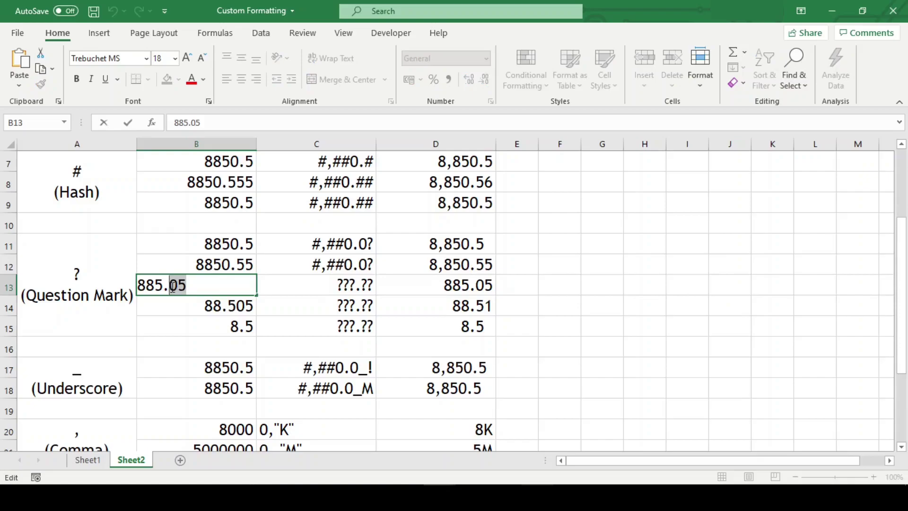
click(318, 298)
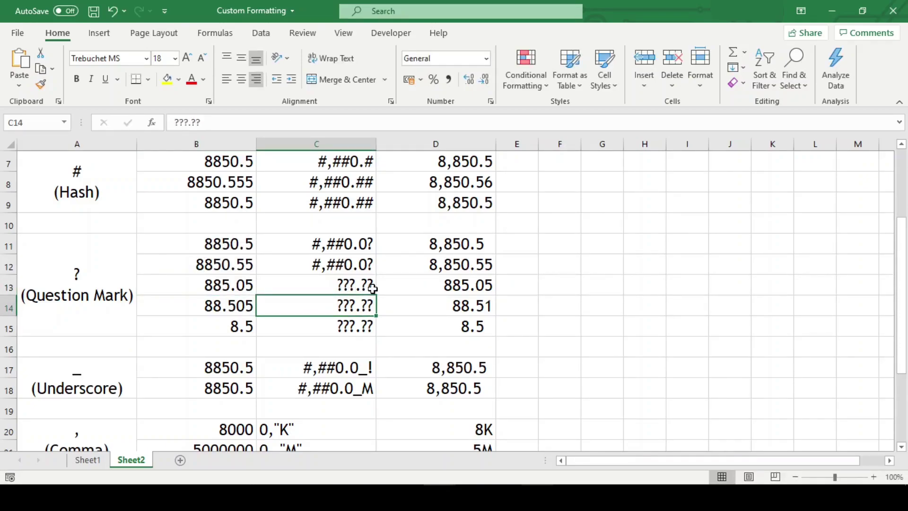
click(473, 288)
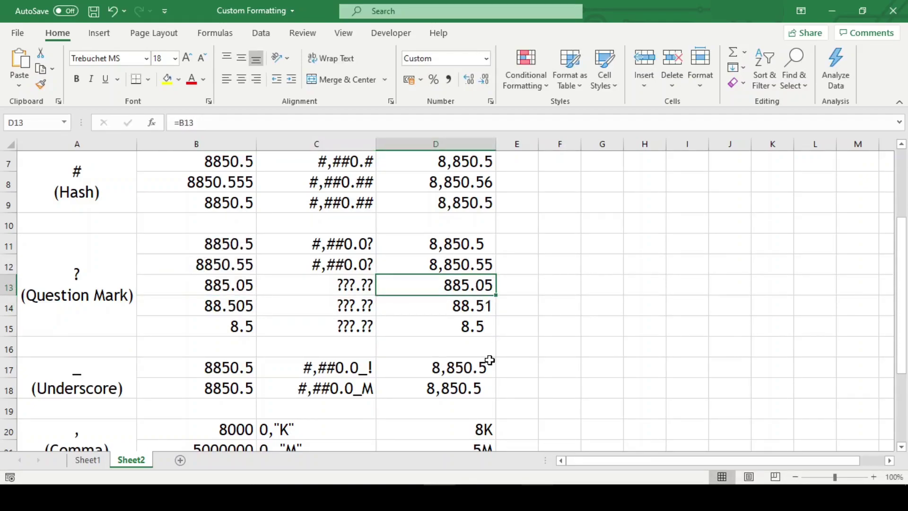
Compare the values in B14 and B15 with their ???.?? format codes and the decimal point alignment in D14 and D15.
click(231, 310)
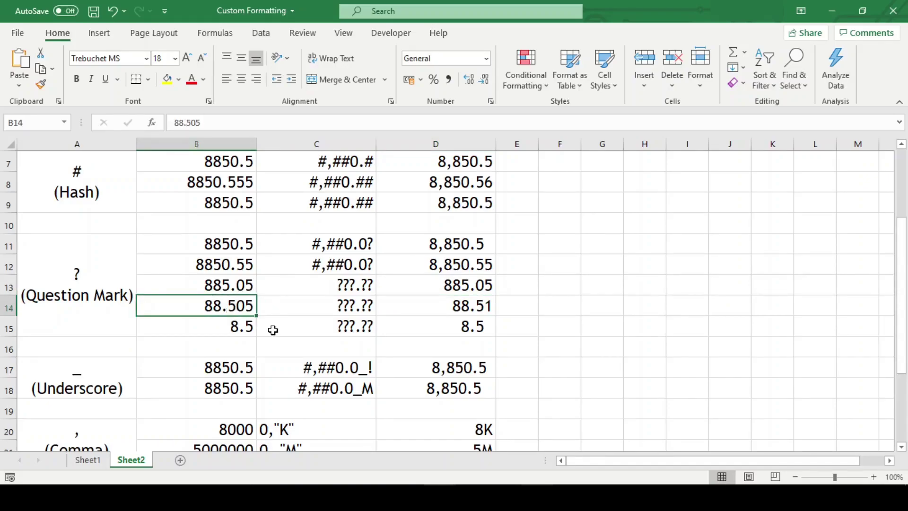
click(338, 309)
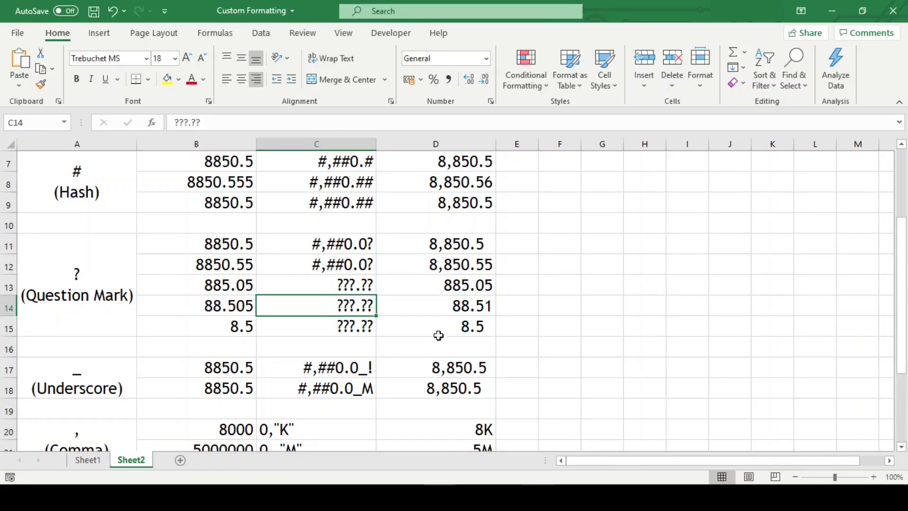
click(463, 309)
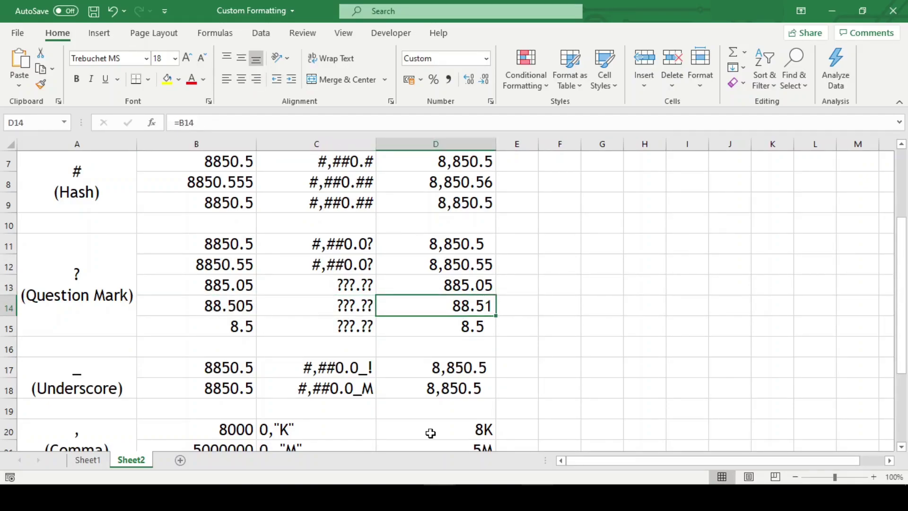
click(211, 328)
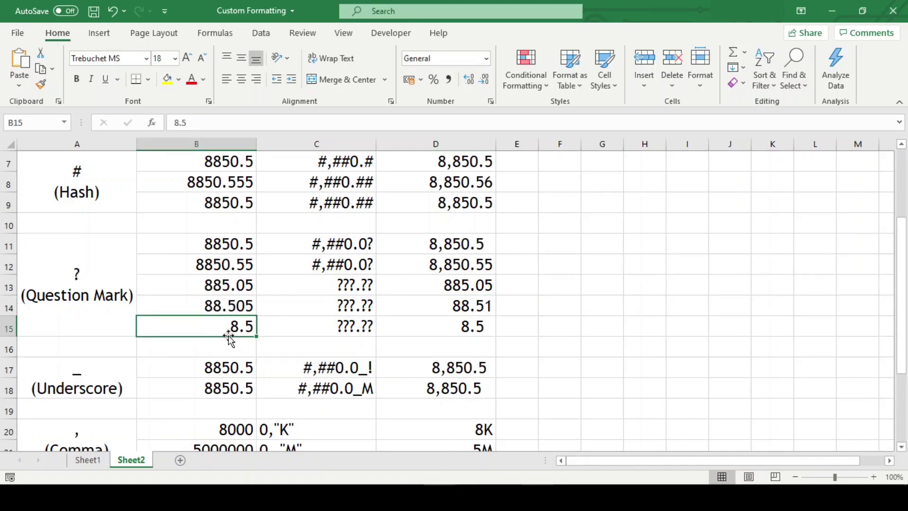
click(331, 330)
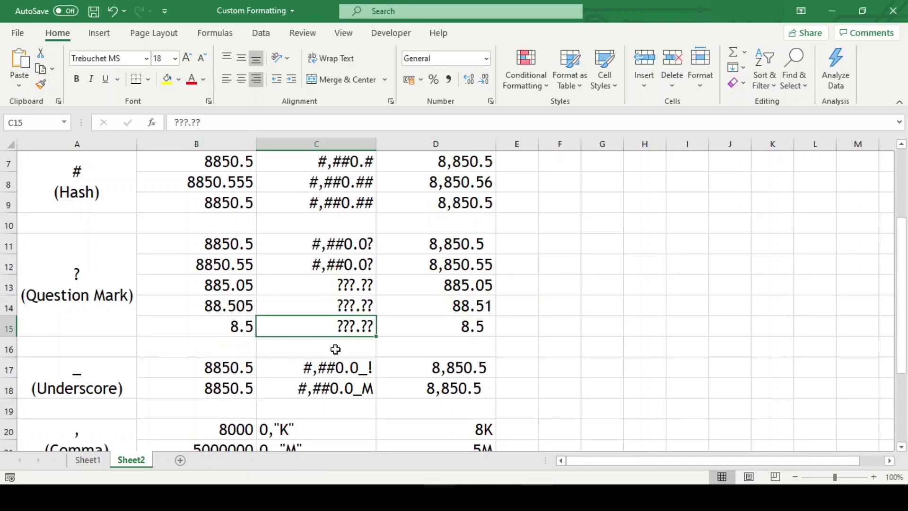
click(480, 325)
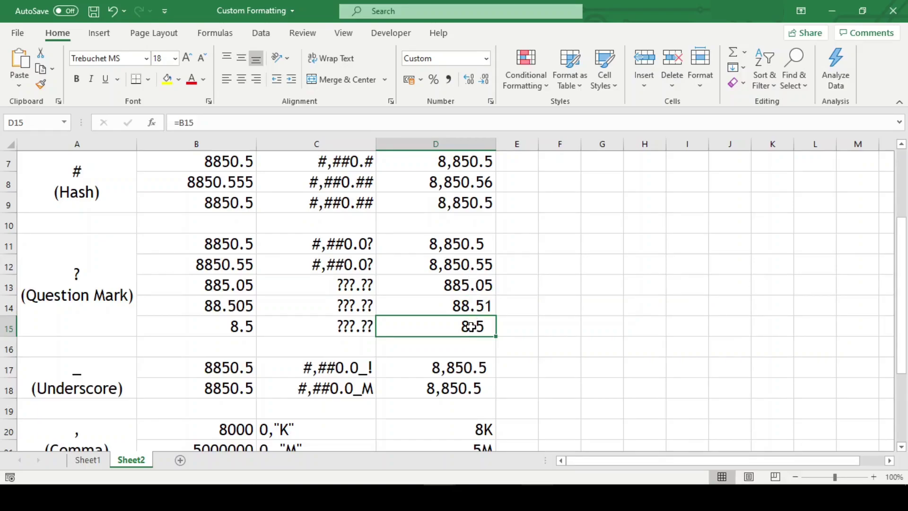
Inspect the underscore section in A17, comparing the _! code in C17 and the _M code in C18 with their results.
click(90, 377)
scroll(568, 343, down, 1)
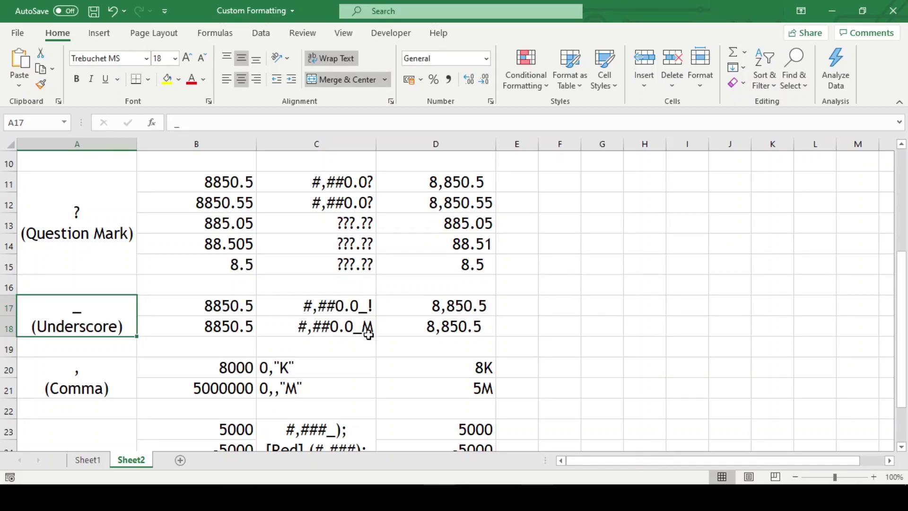
double_click(374, 310)
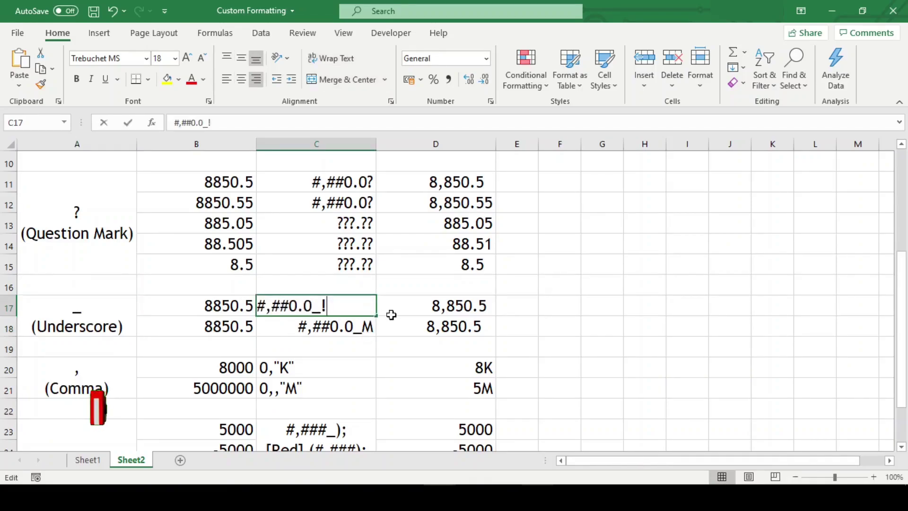
click(409, 341)
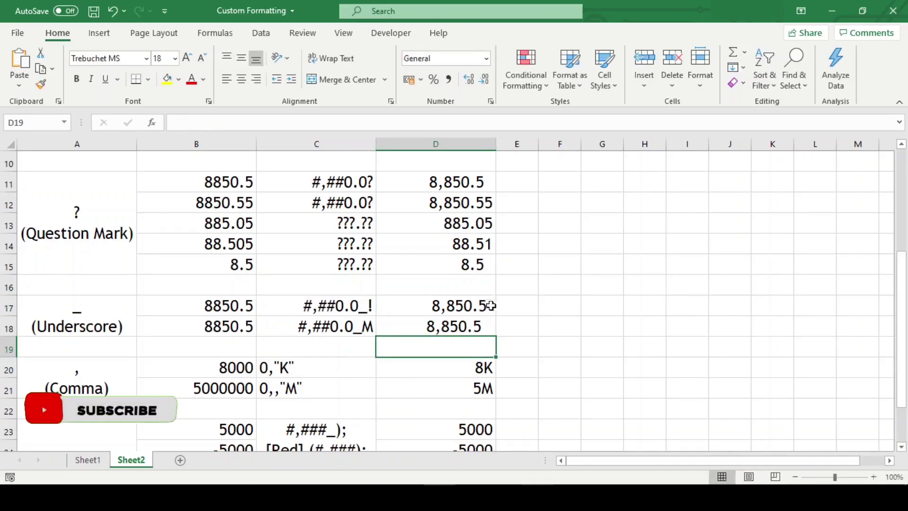
click(364, 332)
click(371, 307)
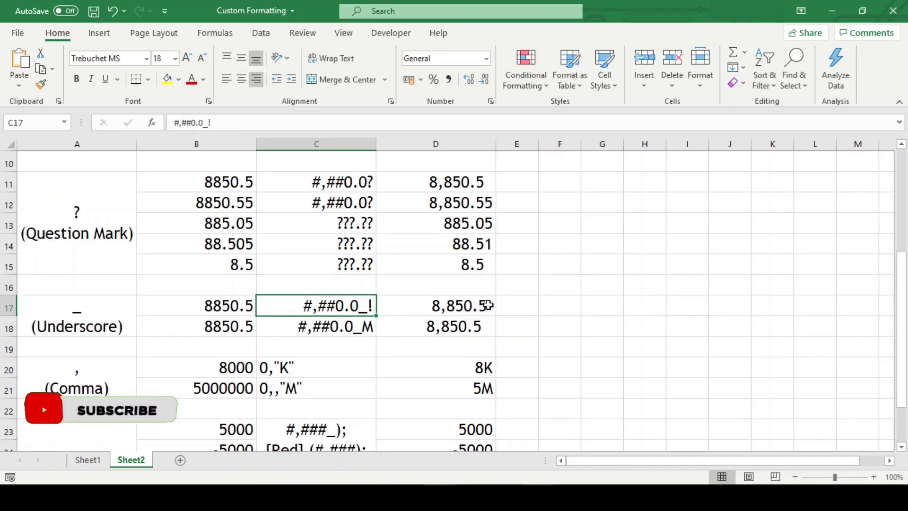
Inspect the comma section in A20, comparing the value in B20 and the 0,"K" format code with the result in D20.
scroll(527, 322, down, 1)
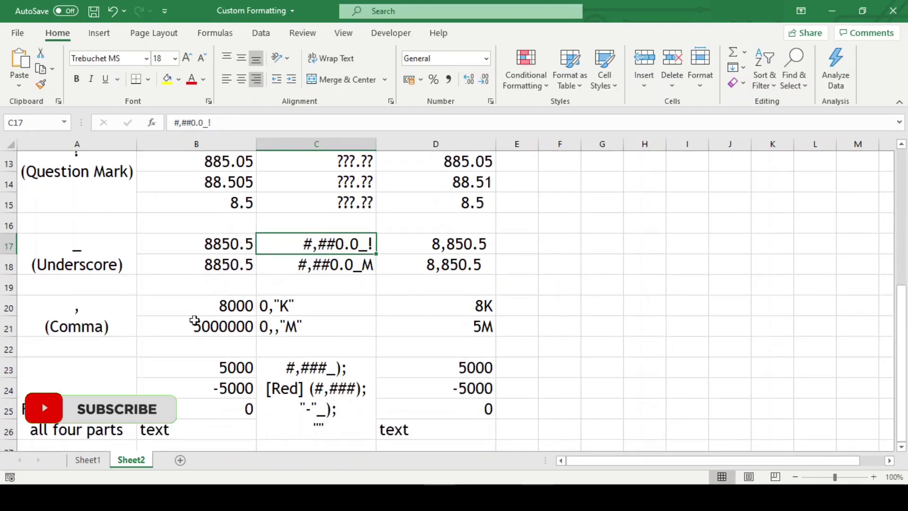
click(120, 318)
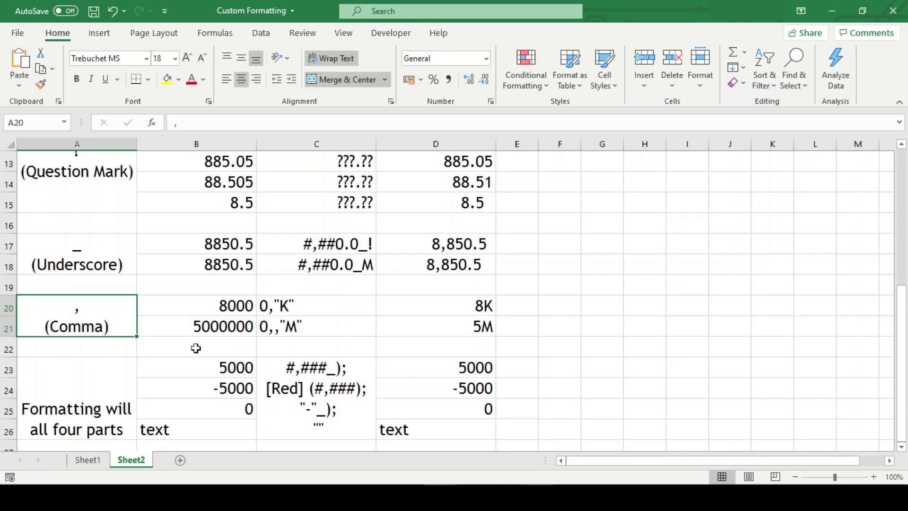
click(207, 314)
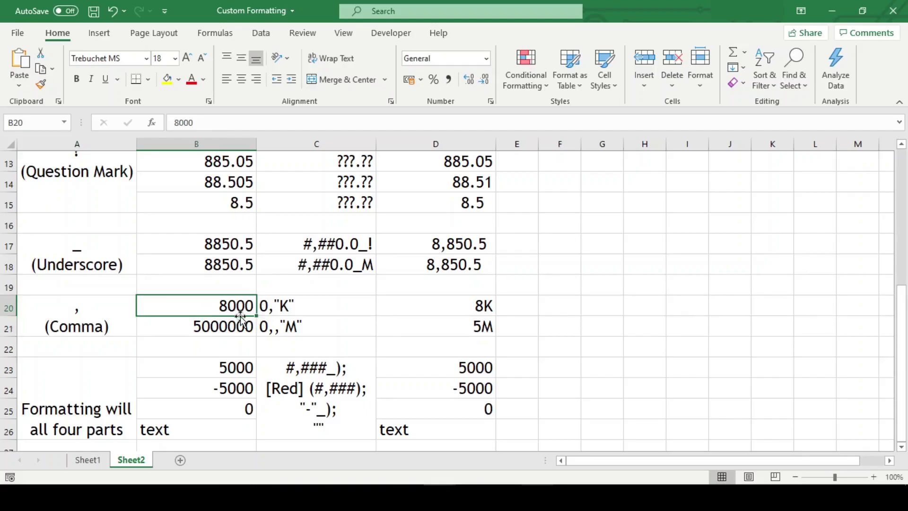
click(269, 313)
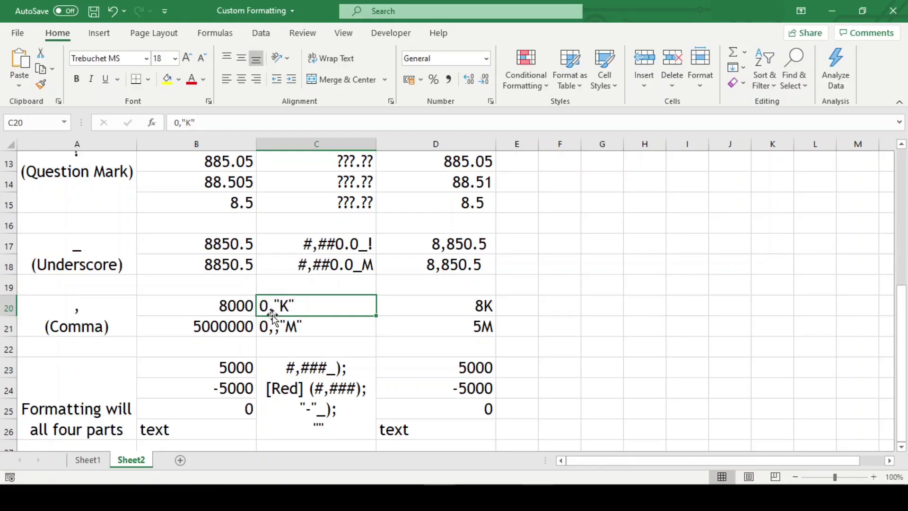
click(483, 304)
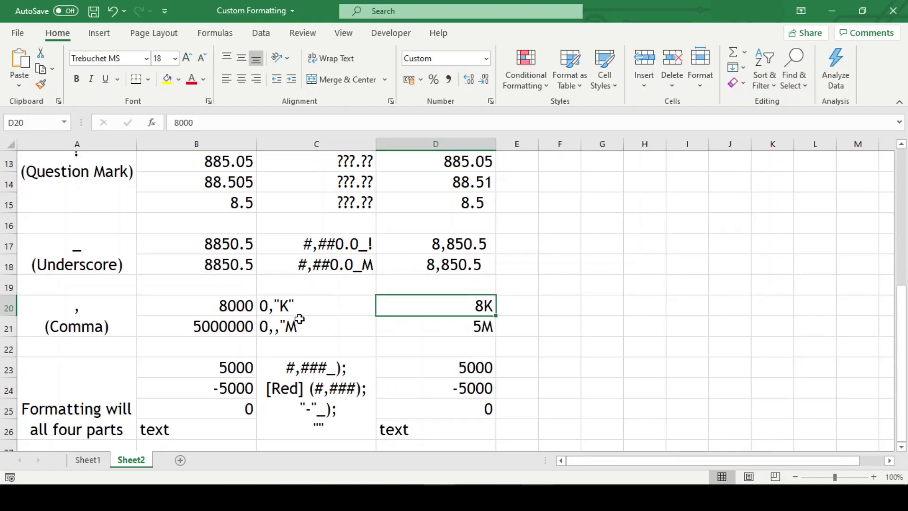
Compare the value in B21 with the 0,,"M" format code in C21 and the result in D21.
click(243, 325)
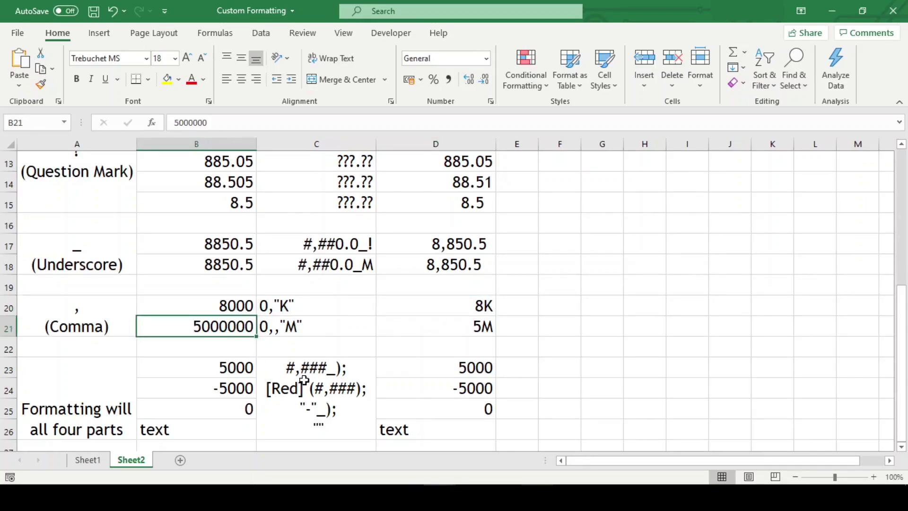
double_click(270, 328)
double_click(224, 324)
drag(202, 327, 296, 327)
double_click(289, 327)
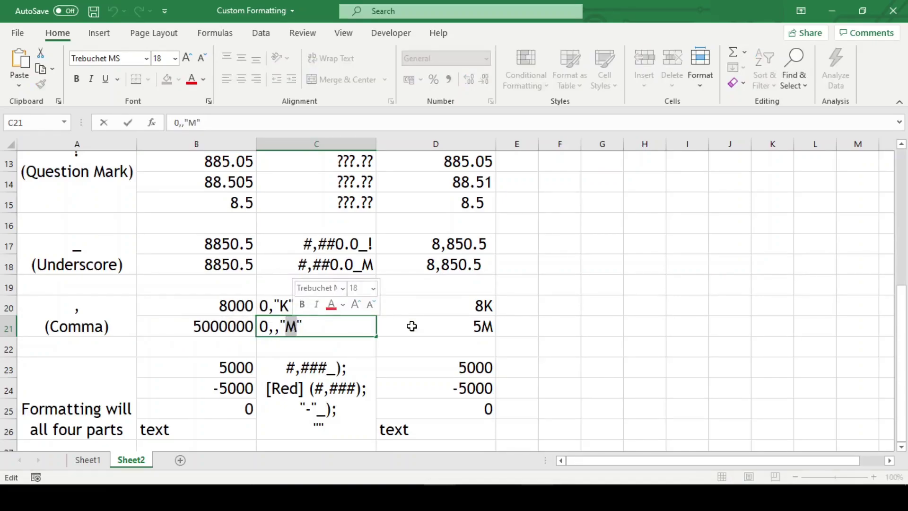
click(389, 327)
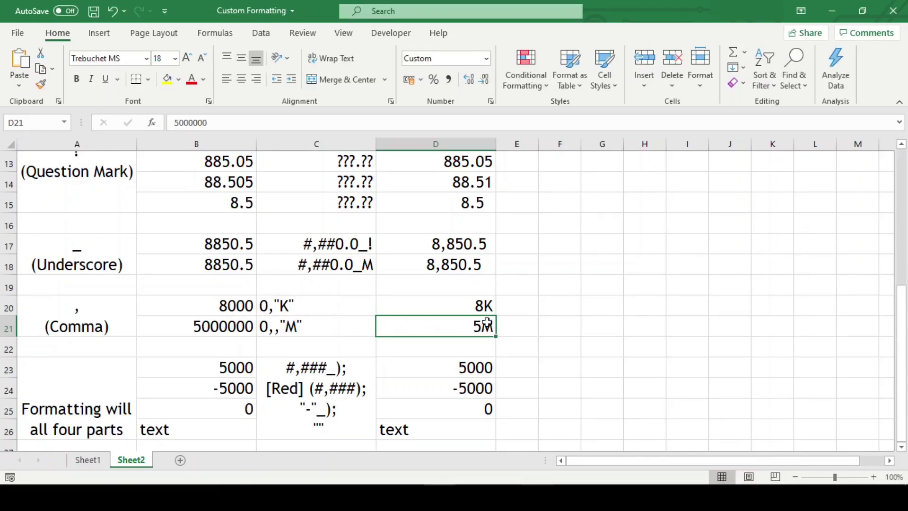
click(435, 447)
Review the full four-part number format code in H9 on Sheet1.
click(106, 461)
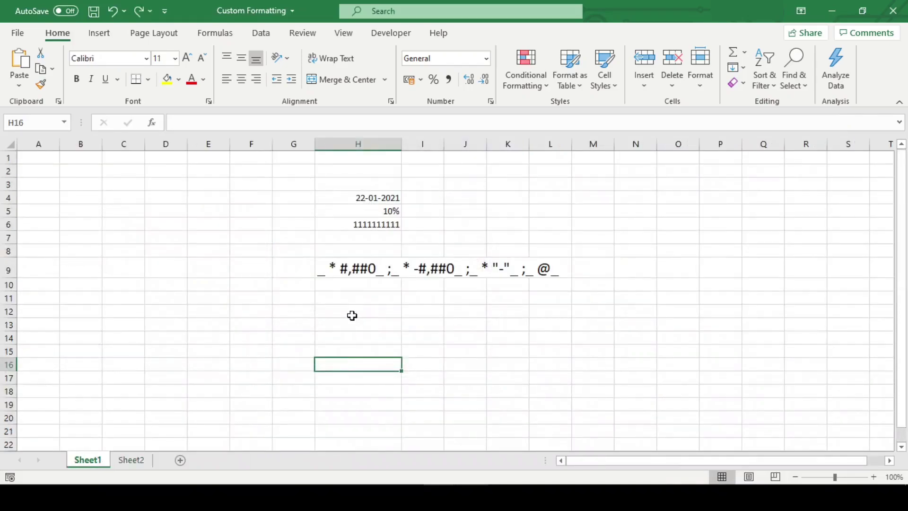
double_click(323, 269)
drag(324, 269, 562, 273)
click(397, 273)
click(388, 353)
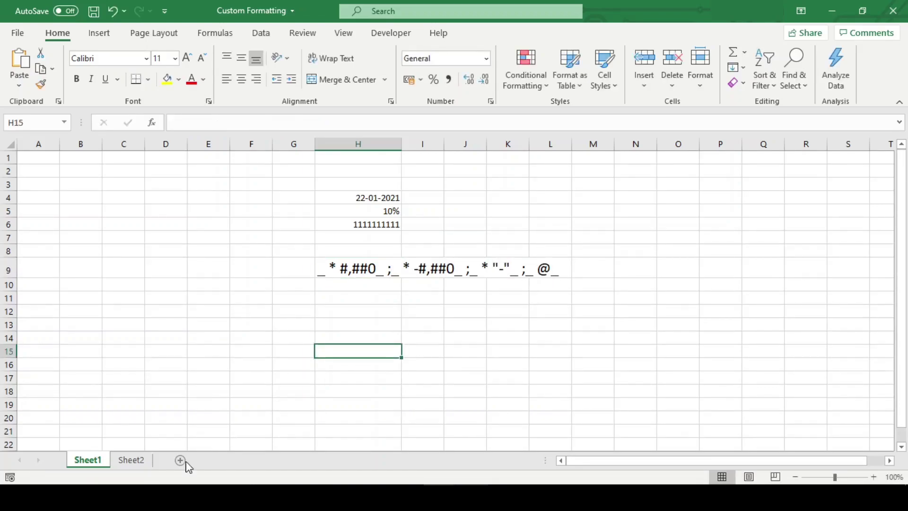
Return to Sheet2 and inspect the positive, negative, zero and text entries in D23 through D26.
click(132, 464)
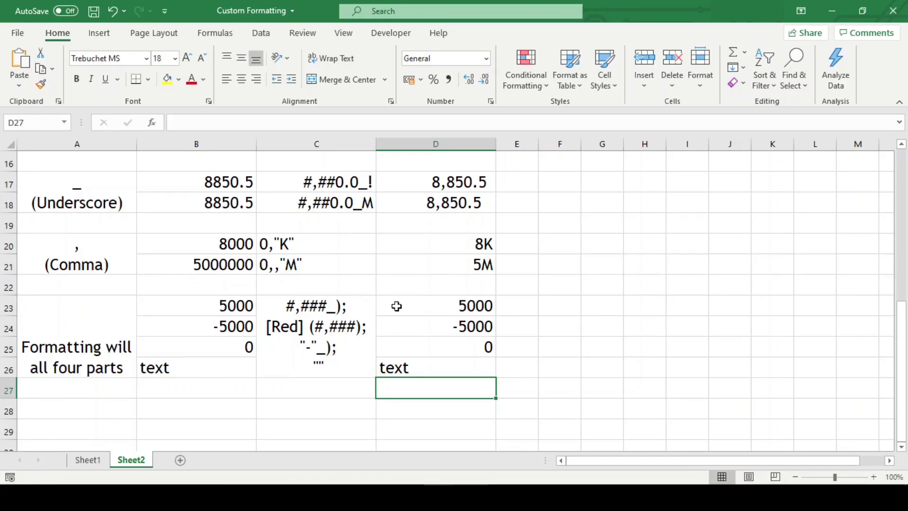
click(423, 308)
click(425, 326)
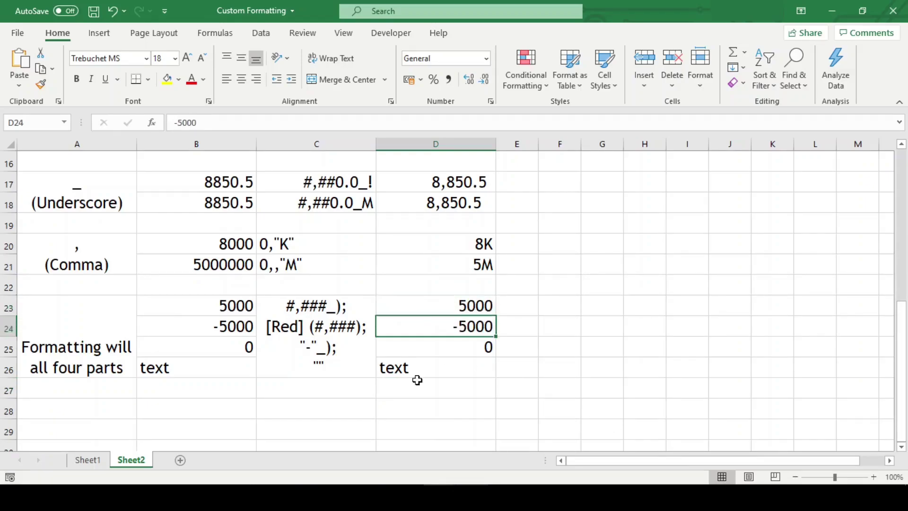
click(441, 358)
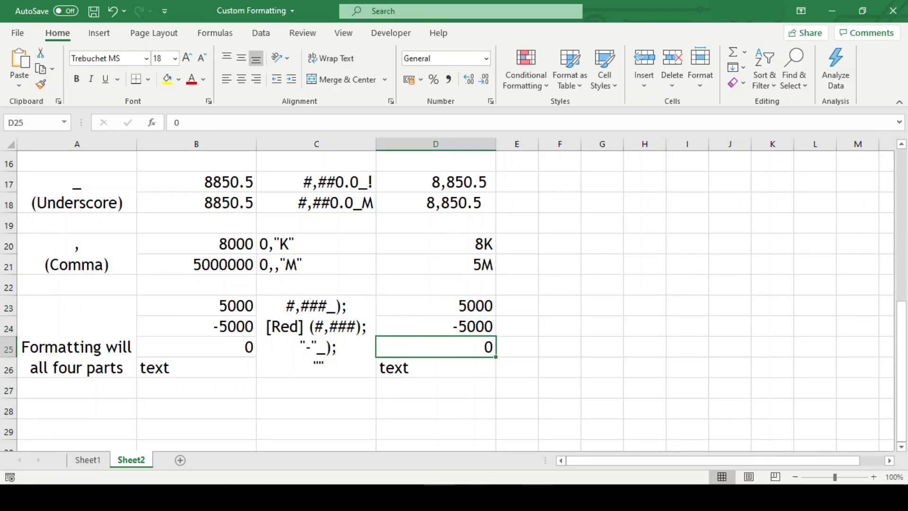
click(442, 370)
click(545, 396)
Apply the custom number format #,###_);[Red] (#,###);"-"_);"" to the cells D23:D26.
drag(411, 305, 423, 372)
key(ctrl+1)
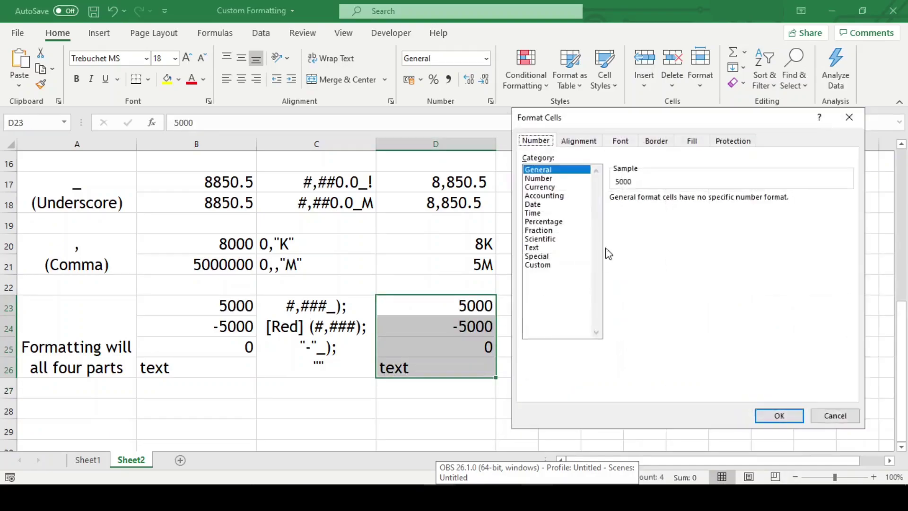
click(567, 266)
click(690, 213)
drag(691, 213, 587, 214)
key(BackSpace)
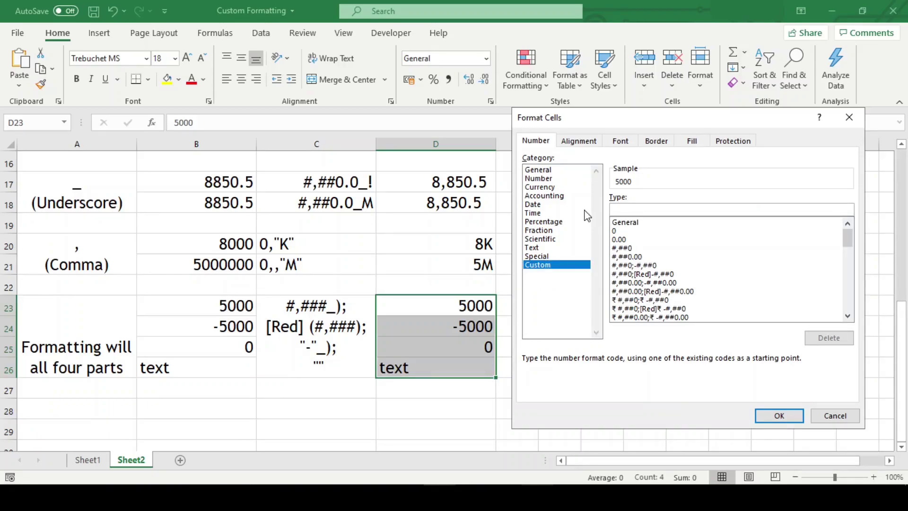
text(#,###_);)
text([Red])
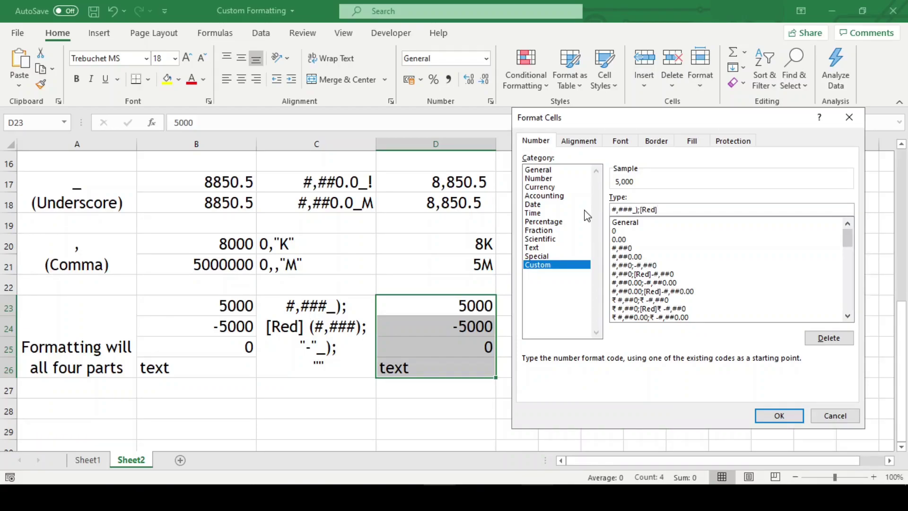
text( (#,###);)
text("-"_);"")
click(778, 416)
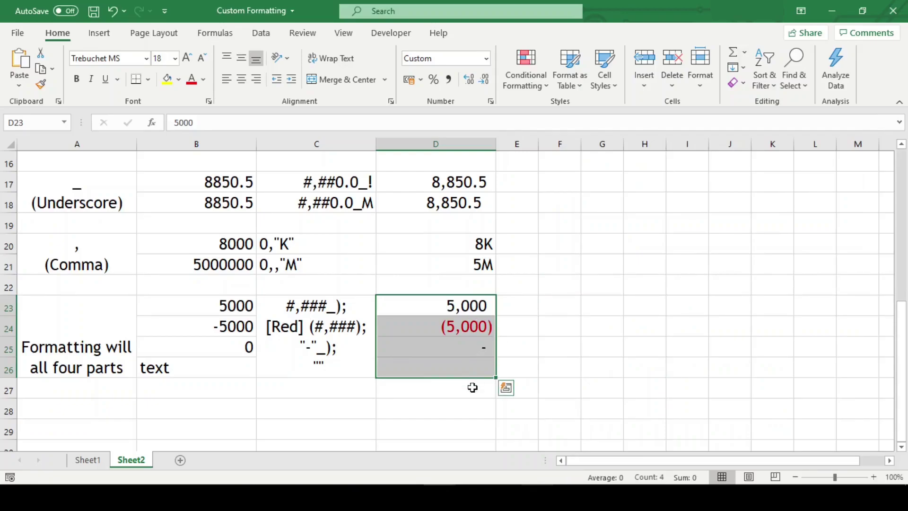
Inspect the formatted results in D23:D26, checking the underlying content of the text cell D26.
click(468, 366)
drag(466, 306, 468, 367)
click(544, 326)
click(459, 365)
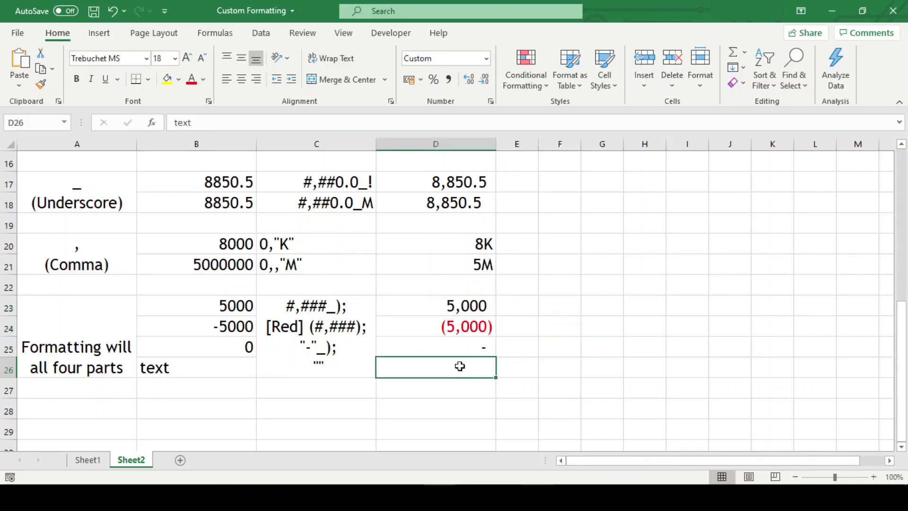
click(560, 362)
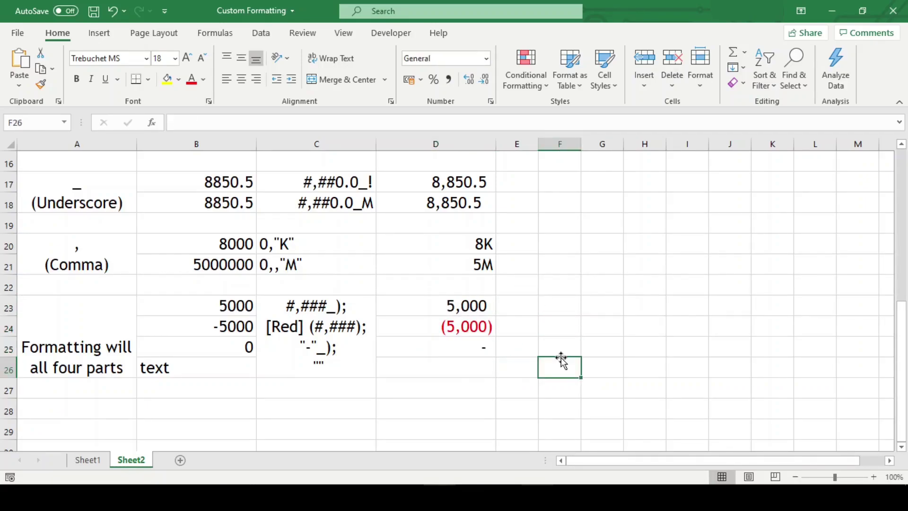
Review the whole Digit Placeholders table from the zero section in row 3 down to the four-part formatting results.
scroll(561, 360, up, 5)
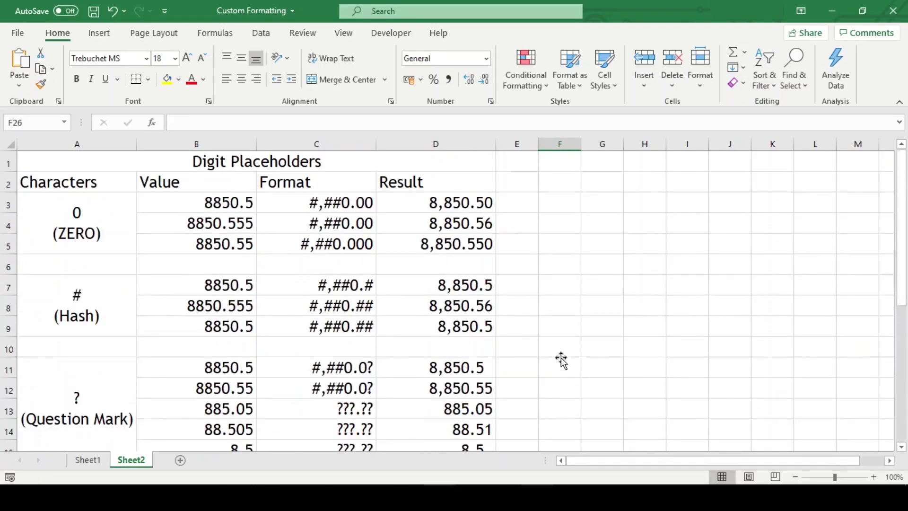
click(190, 203)
scroll(471, 218, down, 2)
scroll(472, 217, up, 2)
click(469, 206)
scroll(463, 240, down, 7)
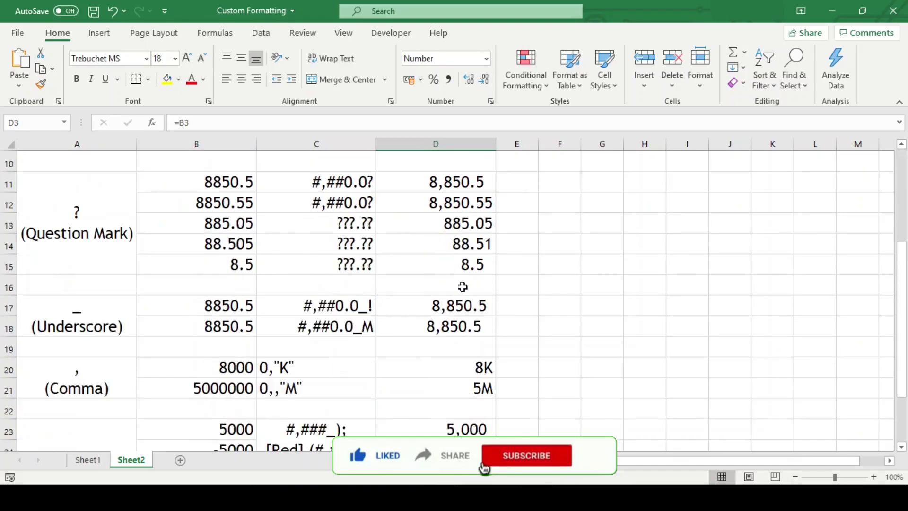
click(478, 177)
scroll(529, 243, up, 1)
key(Down)
key(Down)
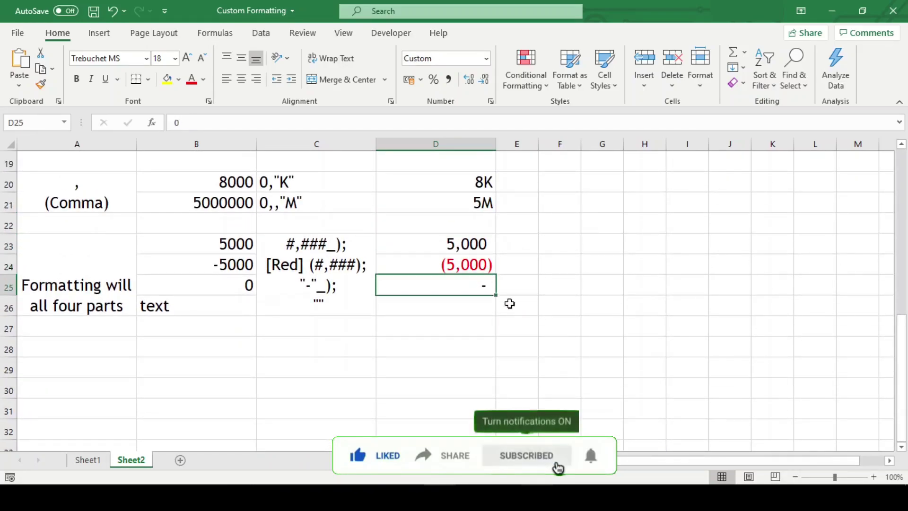
Replace the text in D26 with "blank" to test the text part of the custom format.
click(462, 308)
double_click(463, 310)
key(BackSpace)
key(BackSpace)
key(BackSpace)
key(BackSpace)
text(blank)
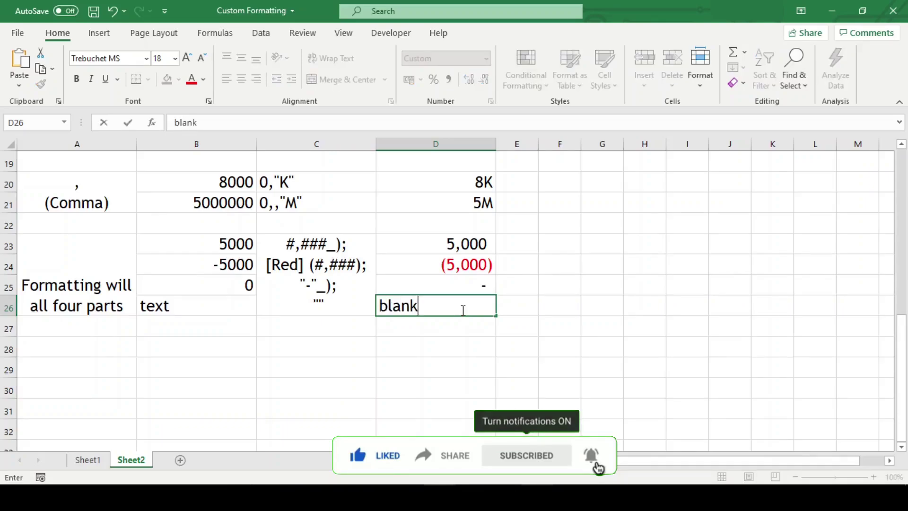
key(Return)
Enter "no value" in D26 as another test of the format's text part.
click(462, 309)
text(no value)
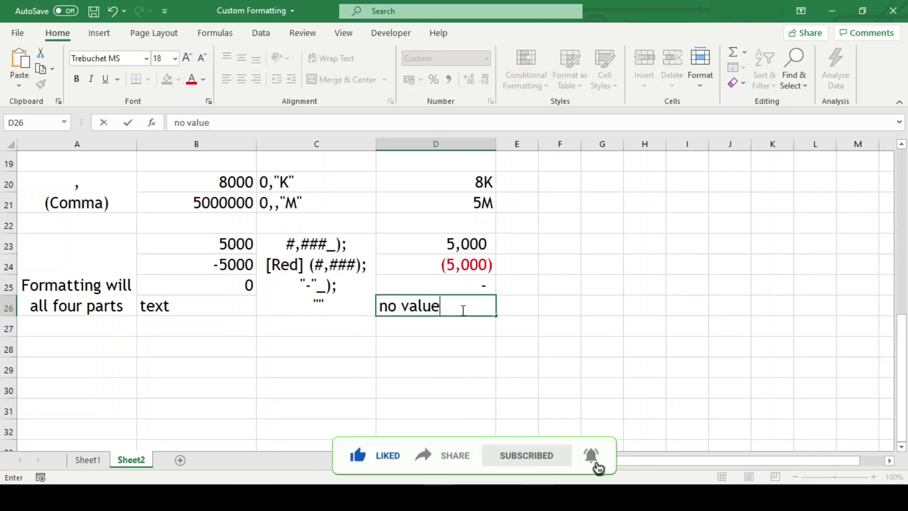
key(Return)
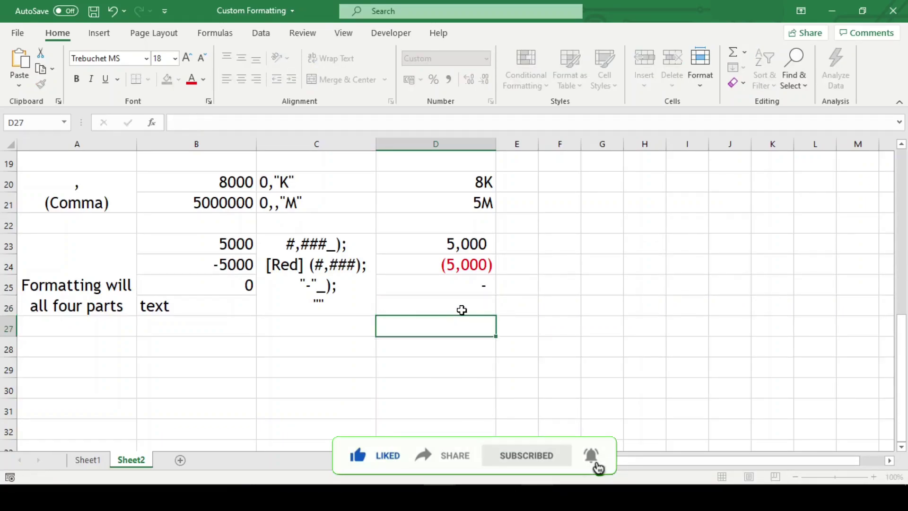